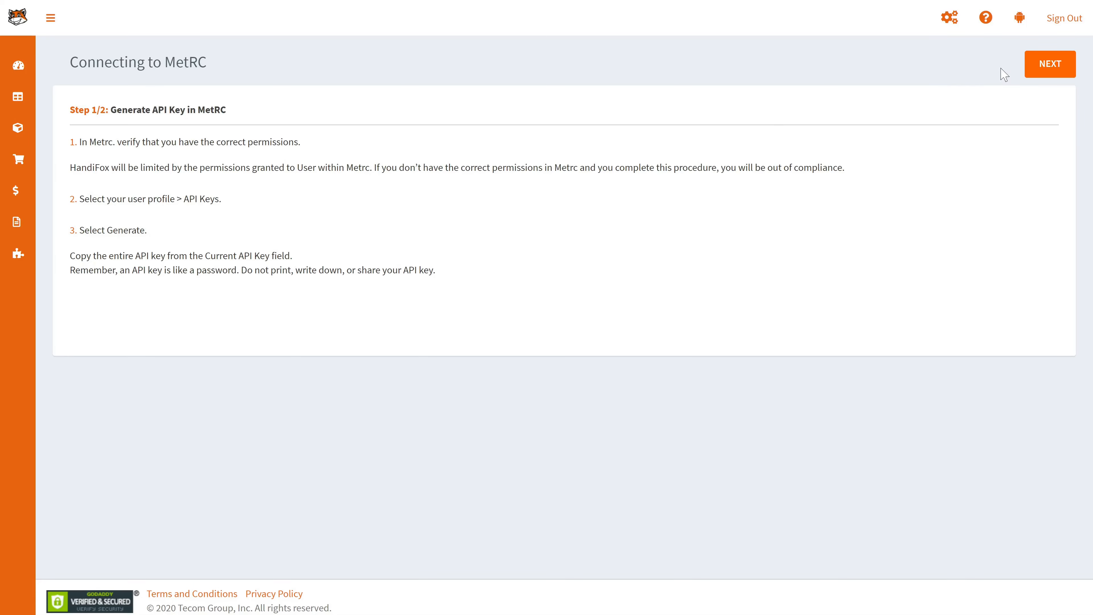
# Set the MetRC connection's state to California, paste the user API key, and proceed to the connection settings
pyautogui.click(1032, 71)
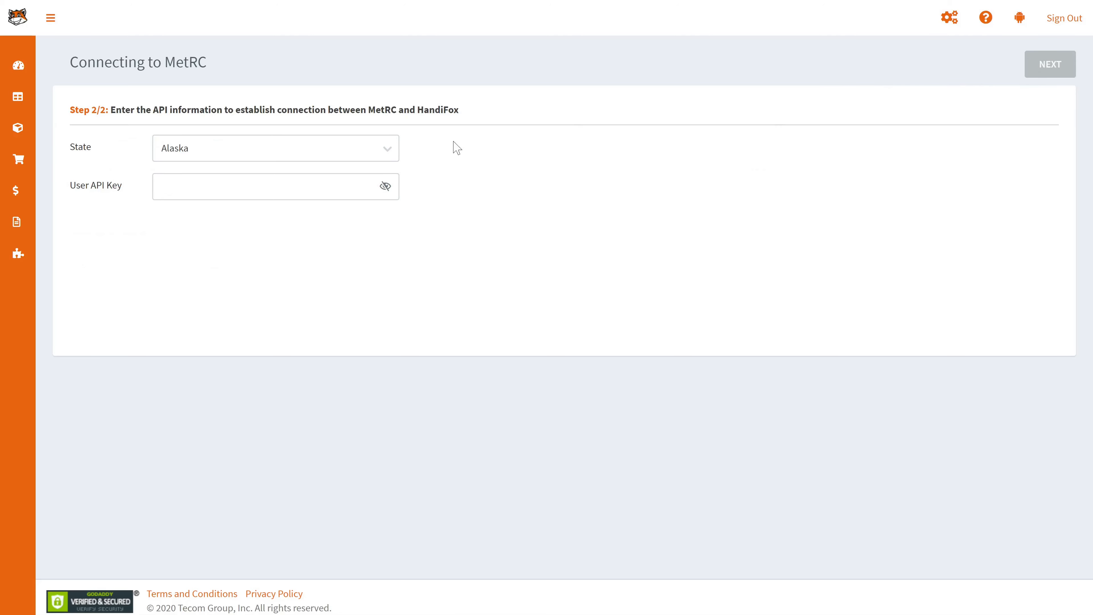
pyautogui.click(379, 155)
pyautogui.click(266, 227)
pyautogui.click(276, 187)
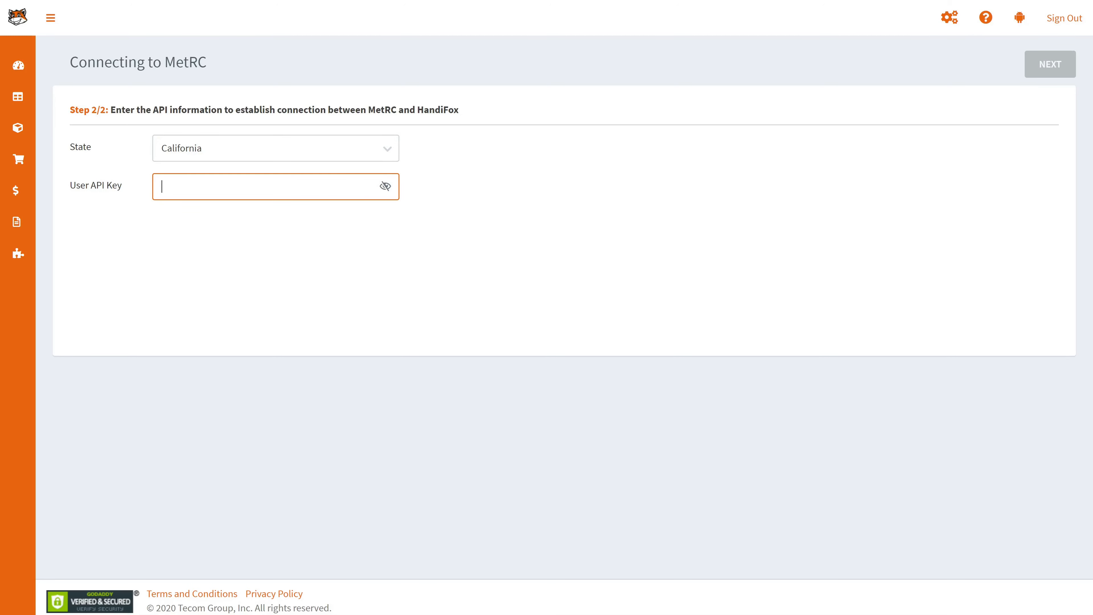
pyautogui.rightClick(284, 189)
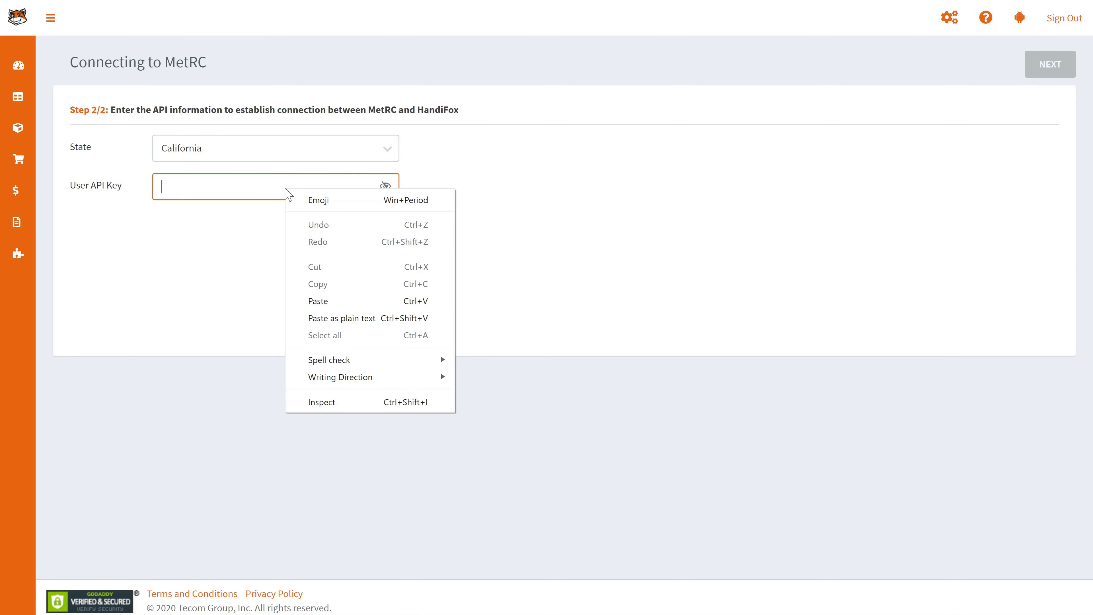
pyautogui.click(321, 301)
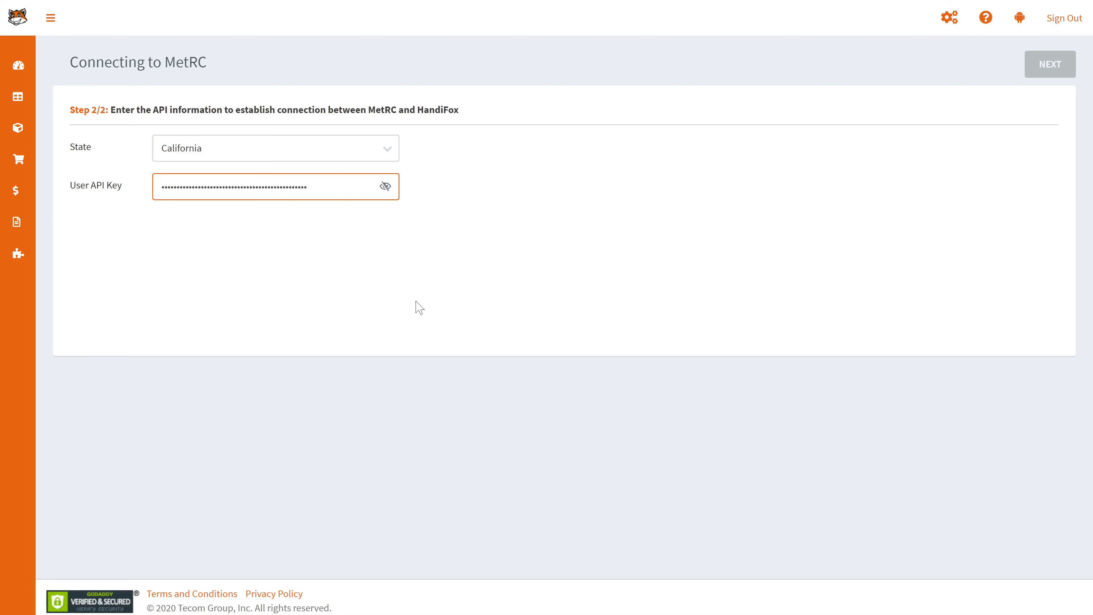
pyautogui.click(814, 251)
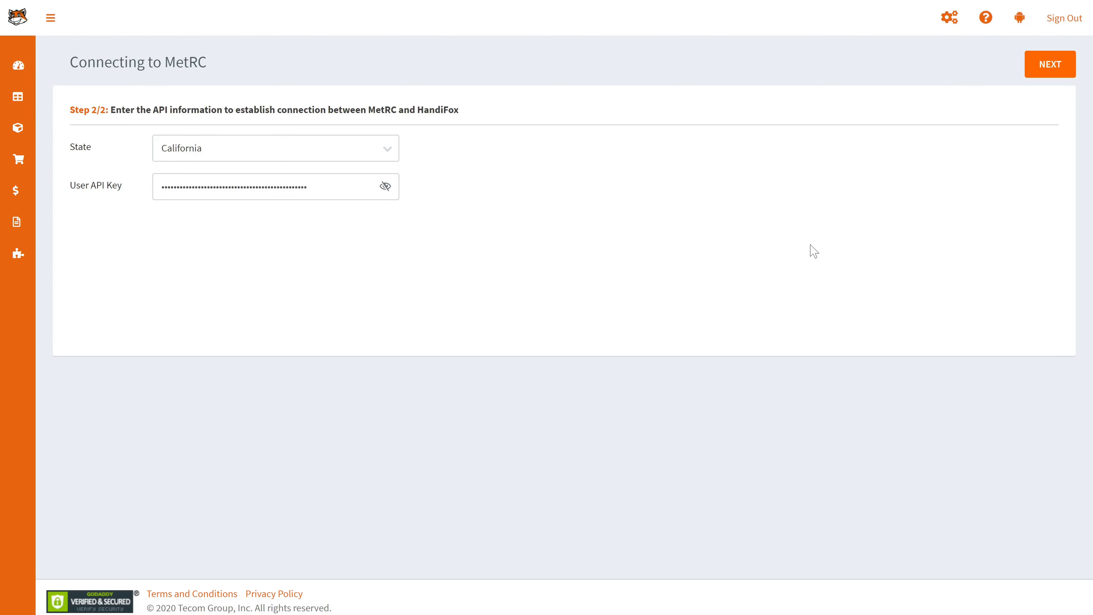
pyautogui.click(1035, 69)
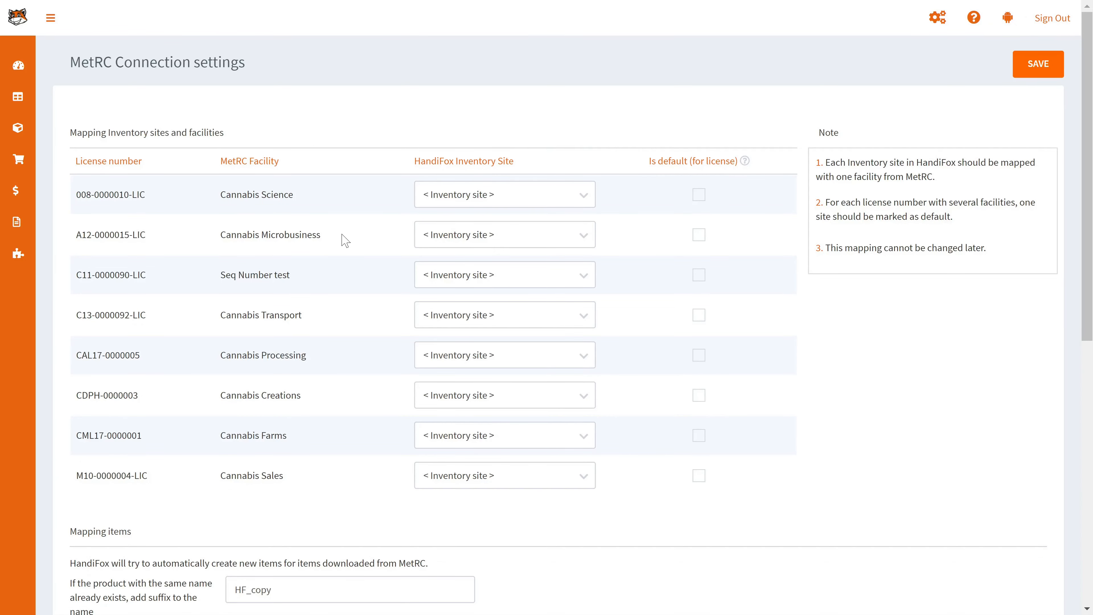
# Review the MetRC connection settings and the inventory site choices for the Cannabis Science facility
pyautogui.scroll(-10, 346, 241)
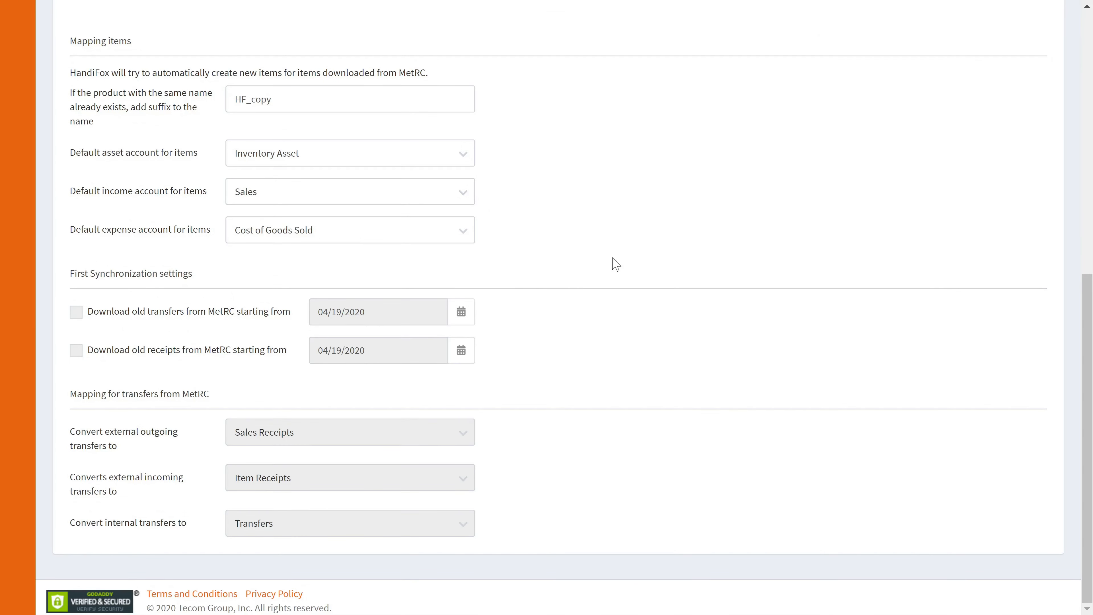
pyautogui.scroll(10, 613, 263)
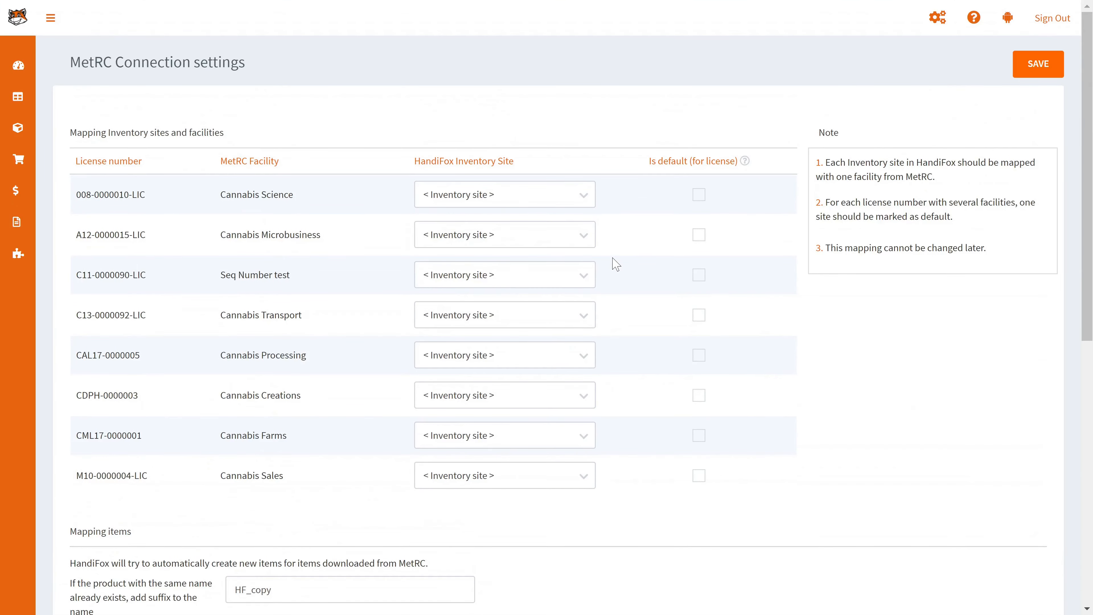
pyautogui.scroll(-10, 633, 190)
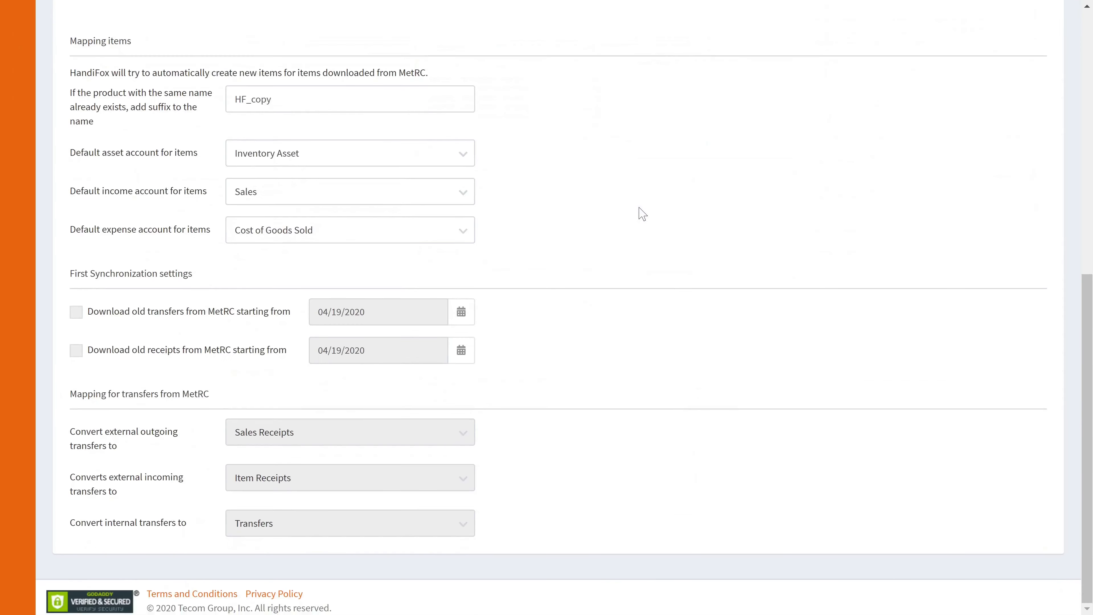
pyautogui.scroll(10, 643, 215)
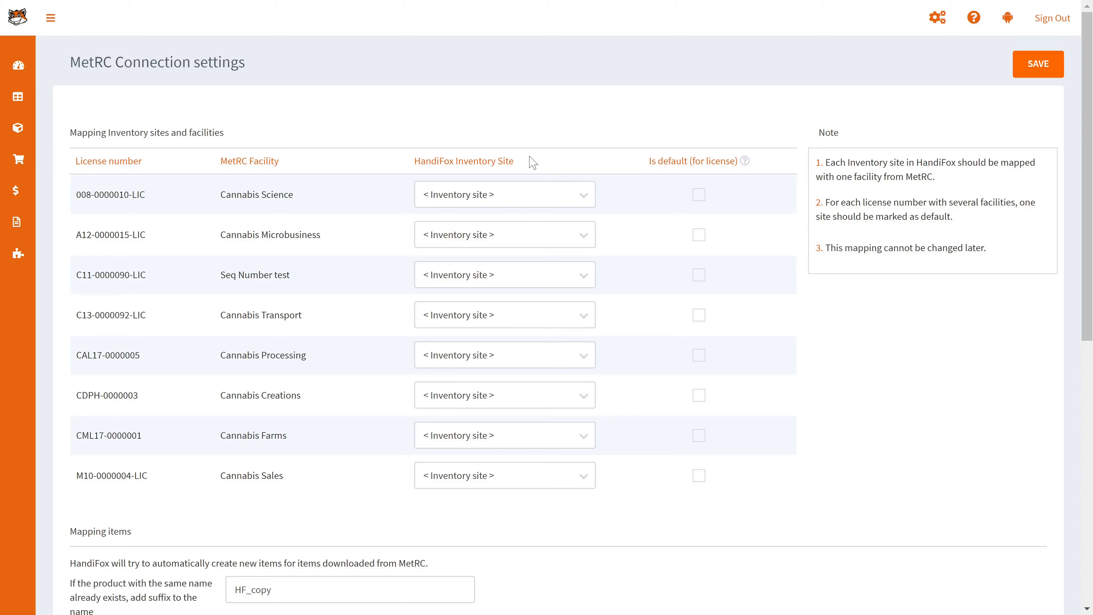
pyautogui.click(588, 204)
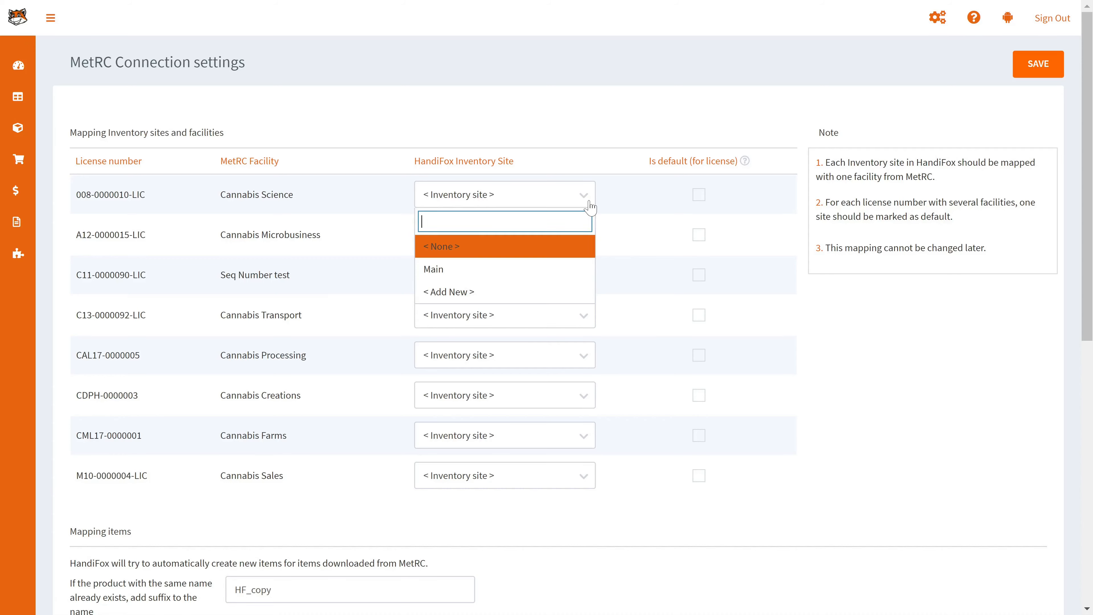
pyautogui.click(589, 204)
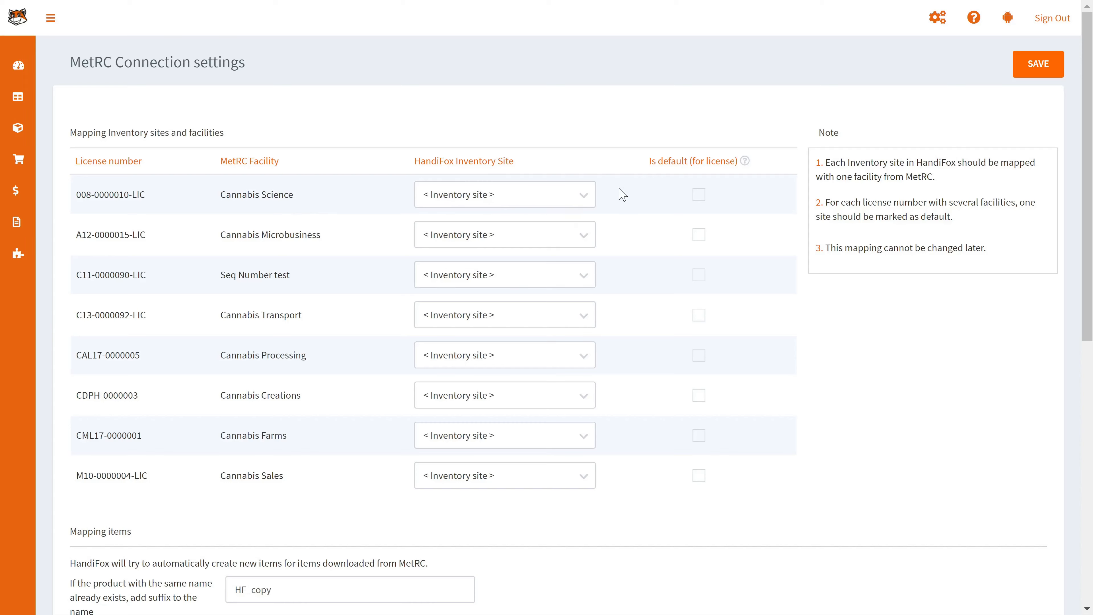
pyautogui.click(583, 199)
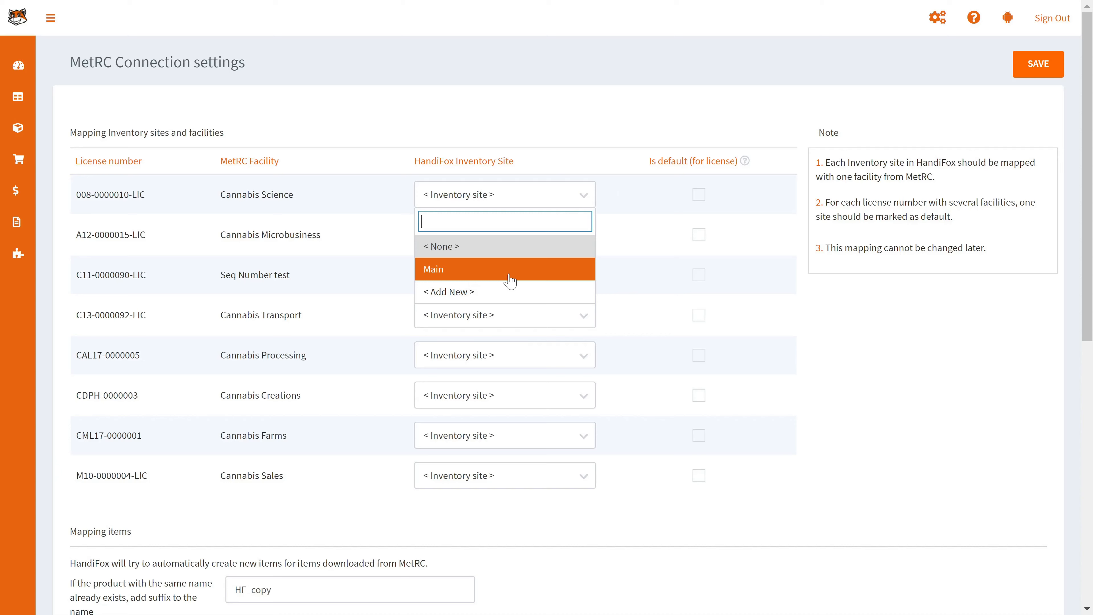
pyautogui.click(558, 100)
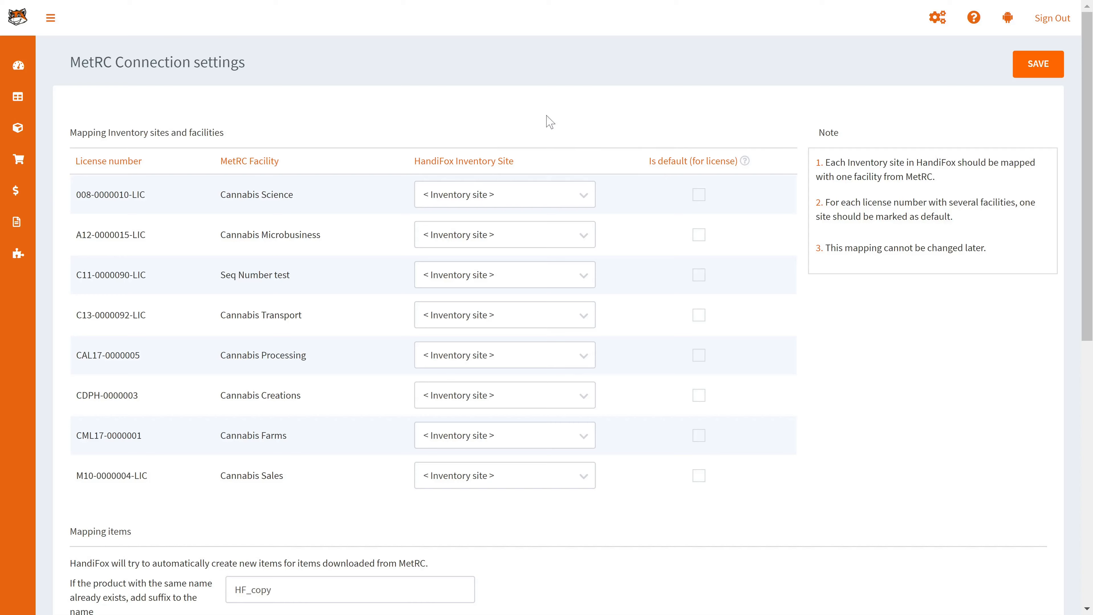
pyautogui.click(581, 195)
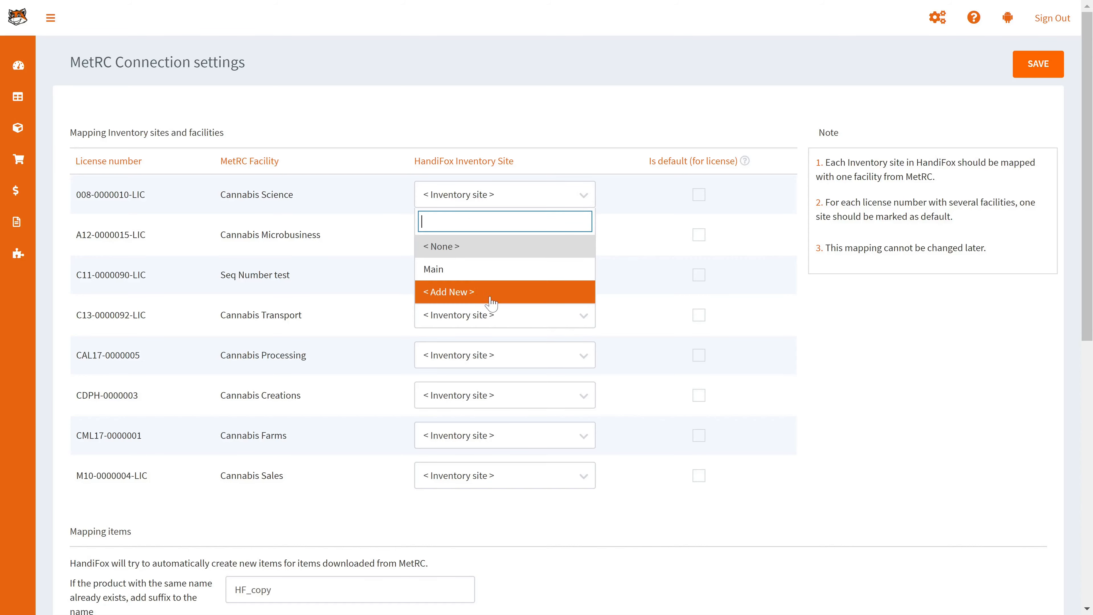
pyautogui.click(622, 115)
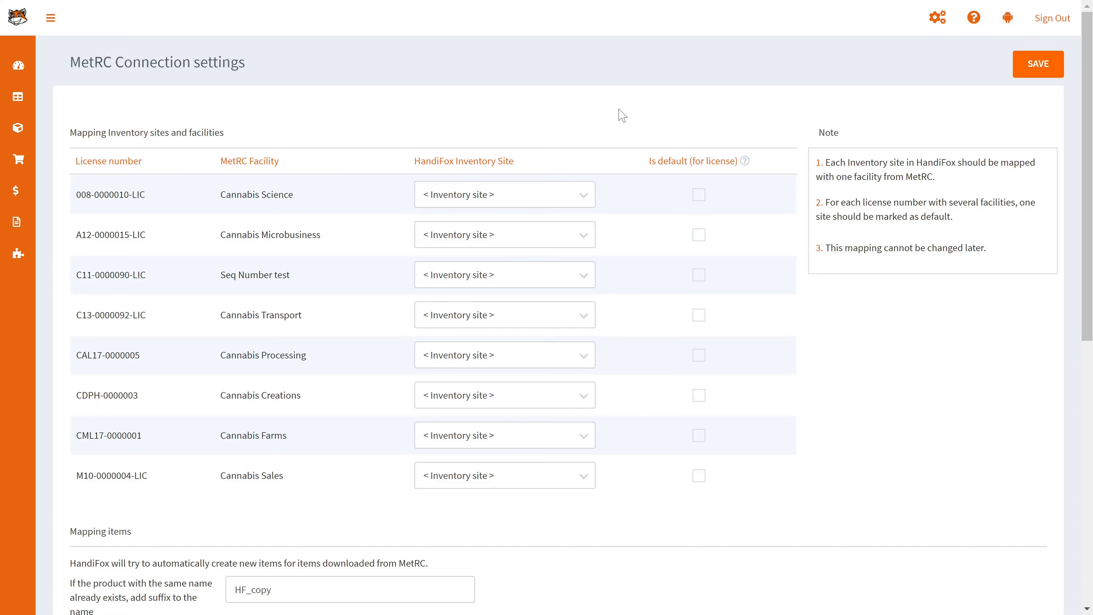
# Add a new inventory site named metrc_science from the Cannabis Science site choices and save it
pyautogui.click(586, 197)
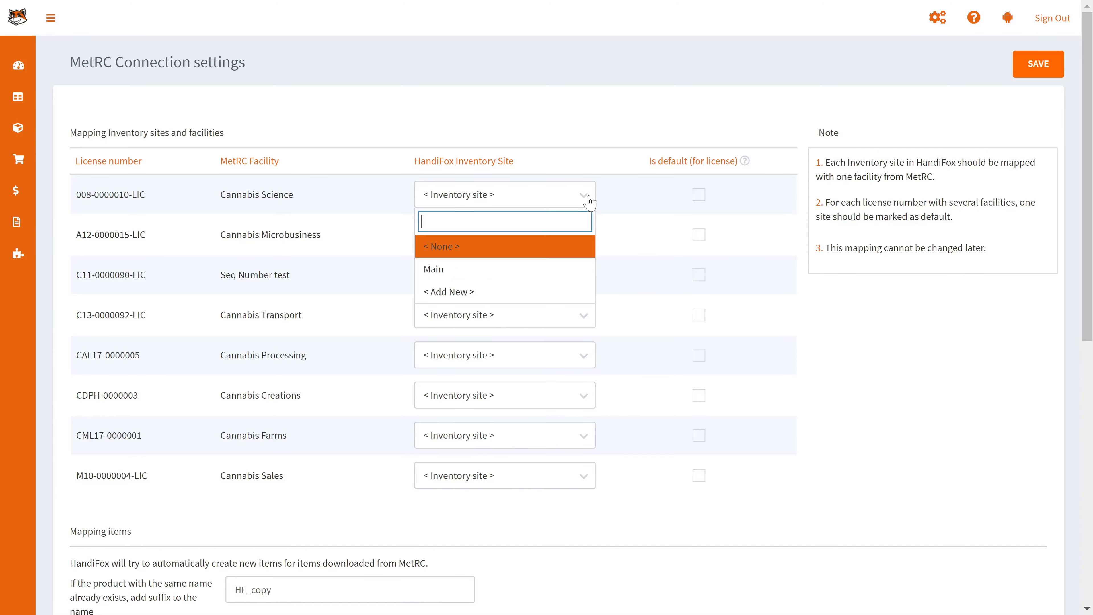
pyautogui.click(464, 293)
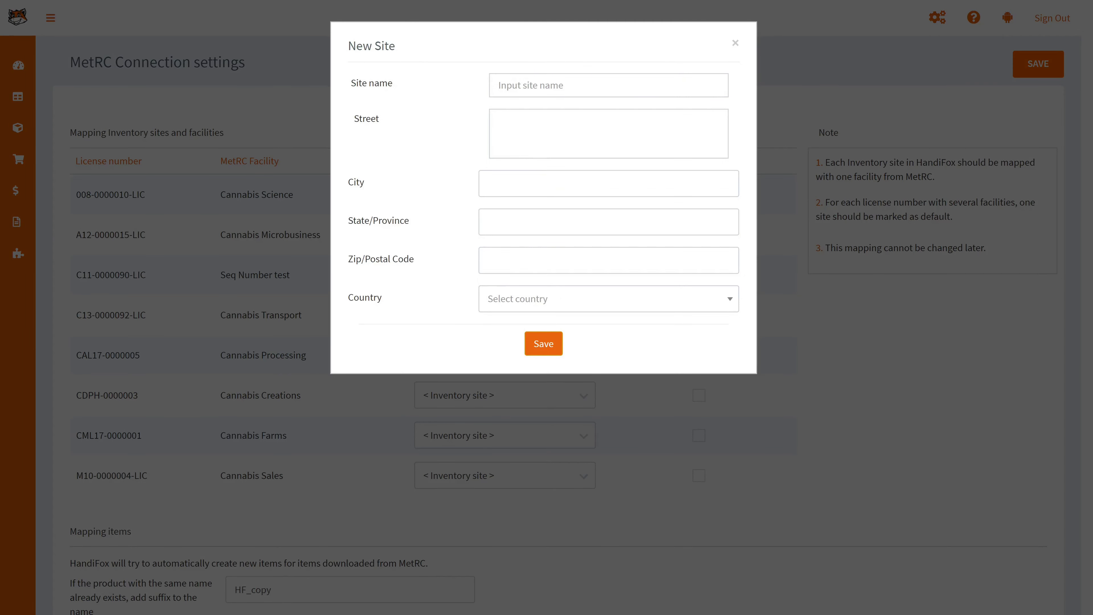
pyautogui.click(553, 88)
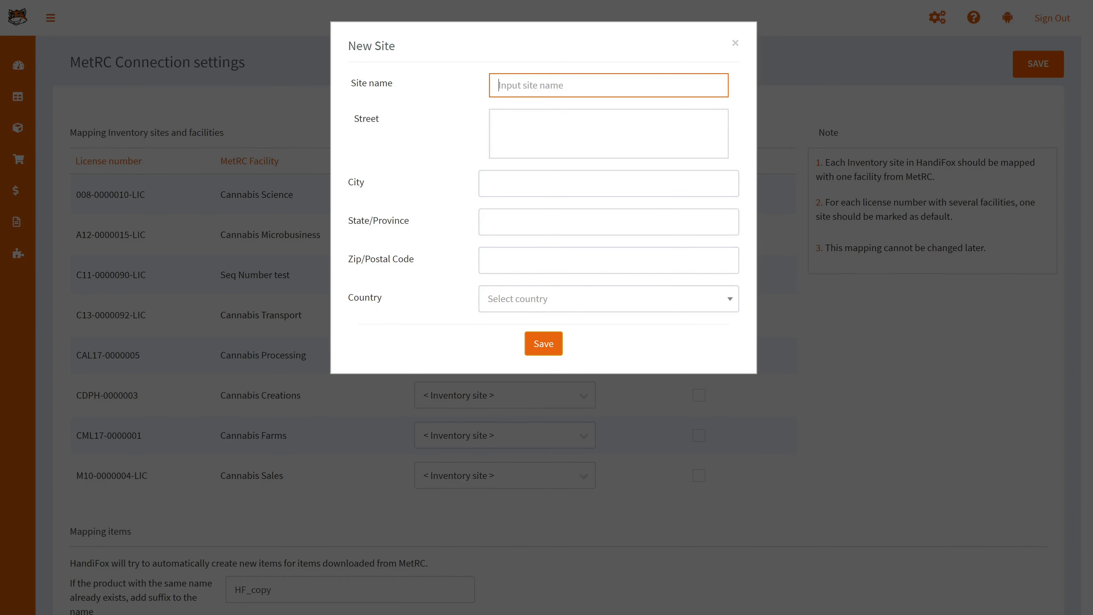
pyautogui.write('metrc_si')
pyautogui.press('BackSpace')
pyautogui.write('cience')
pyautogui.click(544, 344)
# Create another inventory site named metrc_microbiz and save it
pyautogui.click(529, 239)
pyautogui.click(517, 259)
pyautogui.click(553, 87)
pyautogui.write('metrc_microbiz')
pyautogui.click(543, 344)
# Create and save two more inventory sites named metrc_test and metrc_transport
pyautogui.click(478, 196)
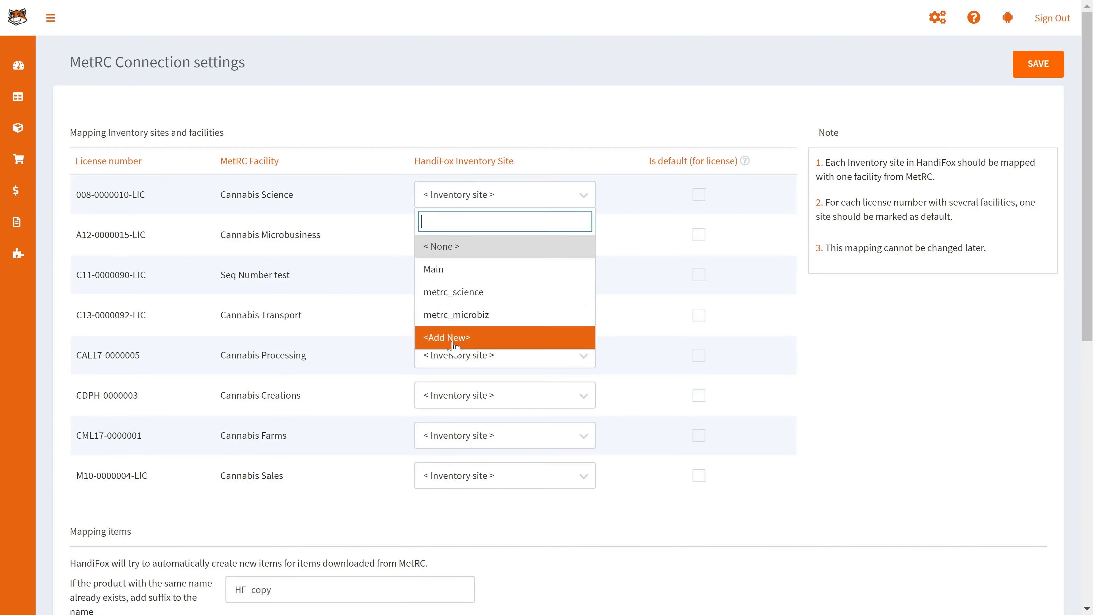
pyautogui.click(453, 341)
pyautogui.write('metrc_test')
pyautogui.click(543, 344)
pyautogui.click(478, 196)
pyautogui.click(455, 360)
pyautogui.write('metrc_transport')
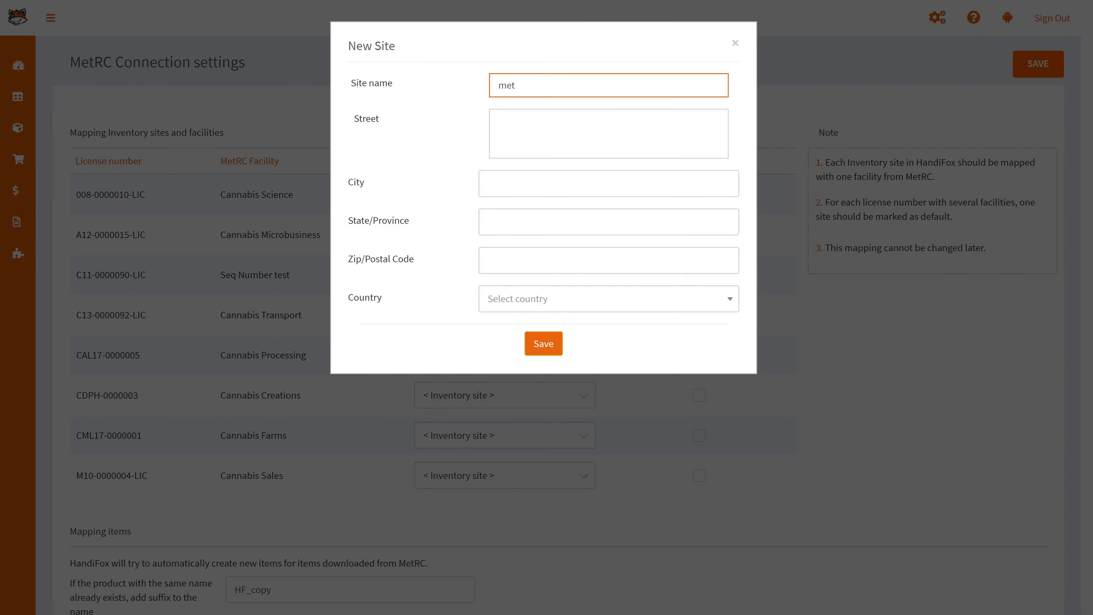
pyautogui.click(543, 343)
# Create and save the inventory sites metrc_processing and metrc_creations
pyautogui.click(477, 196)
pyautogui.scroll(-1, 466, 366)
pyautogui.click(466, 364)
pyautogui.write('metrc_processing')
pyautogui.click(544, 344)
pyautogui.click(478, 196)
pyautogui.scroll(-1, 466, 366)
pyautogui.click(466, 364)
pyautogui.write('metrc_creations')
pyautogui.click(544, 344)
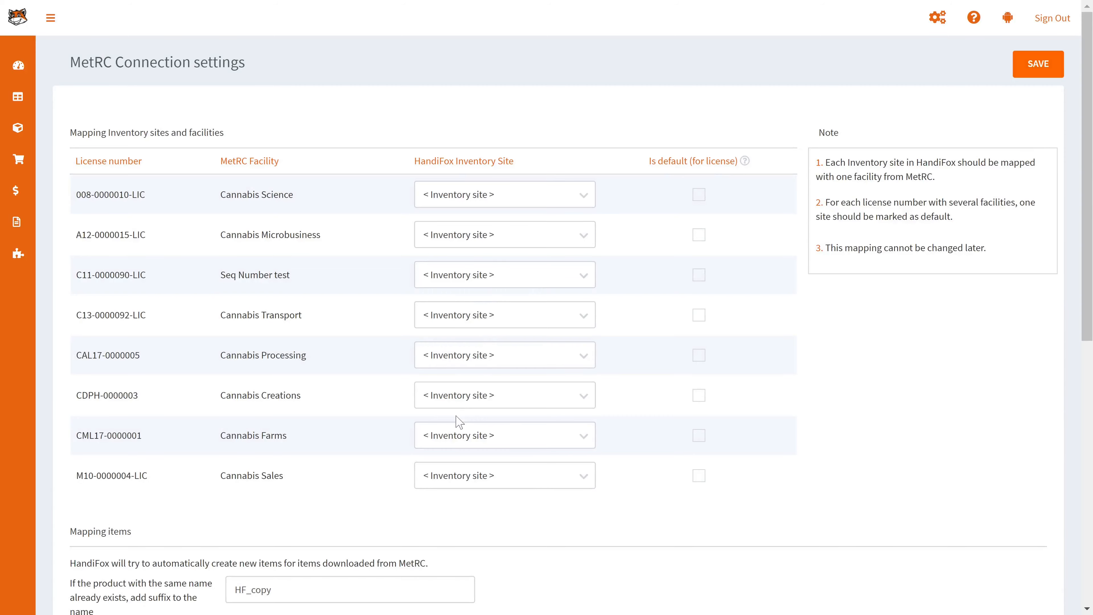
# Create and save the inventory sites metrc_farms and metrc_sales
pyautogui.click(477, 196)
pyautogui.click(466, 364)
pyautogui.write('metrc_farms')
pyautogui.click(543, 344)
pyautogui.click(478, 196)
pyautogui.scroll(-1, 468, 272)
pyautogui.click(466, 369)
pyautogui.write('metrc_sales')
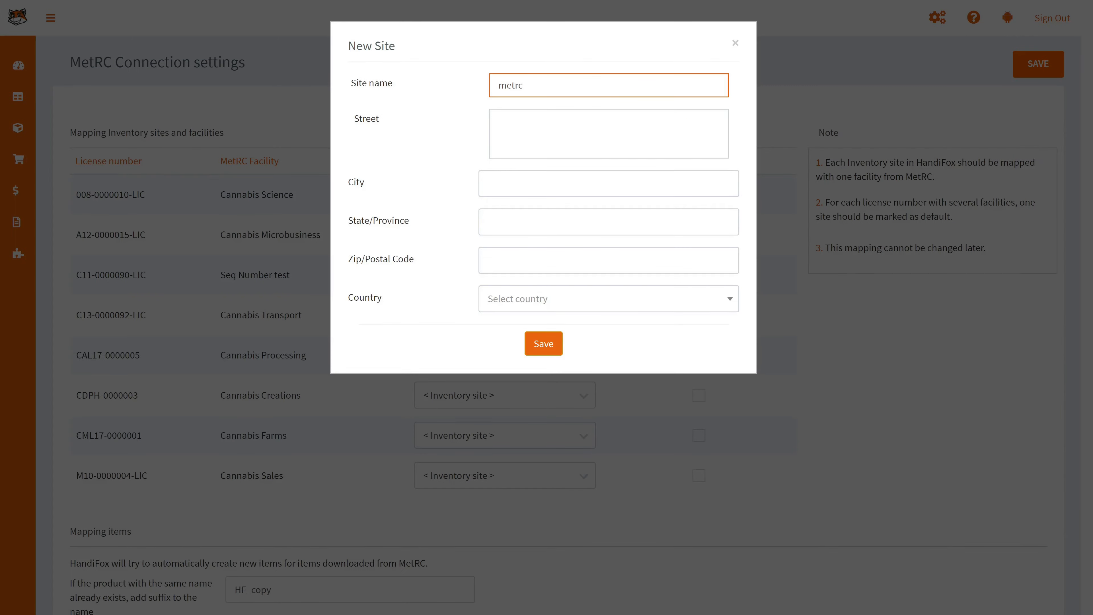
pyautogui.click(544, 344)
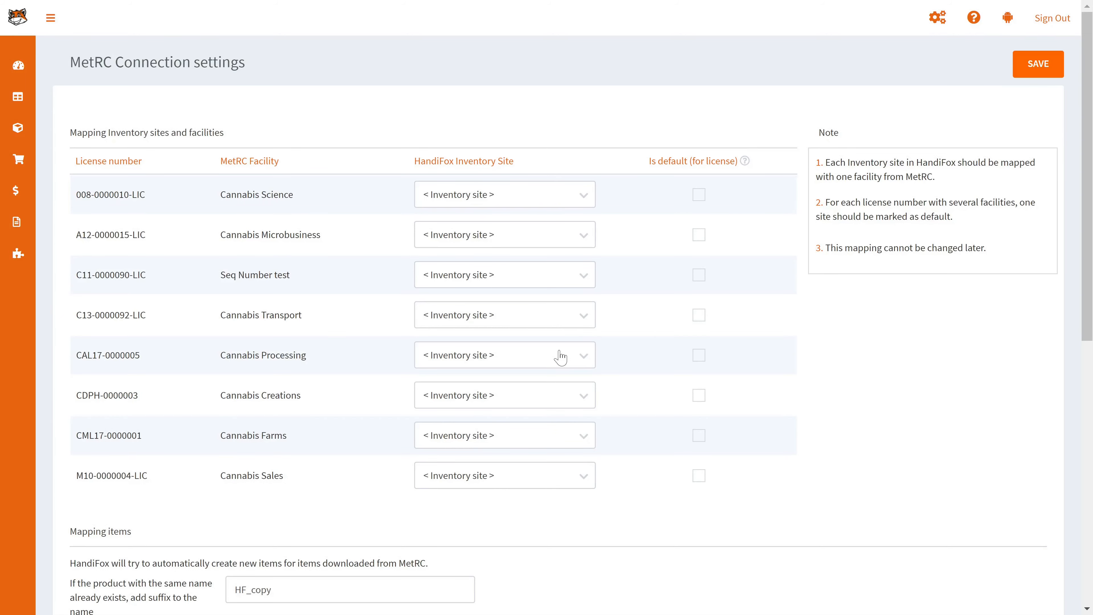
# Map Cannabis Science to metrc_science, Cannabis Microbusiness to metrc_microbiz, Seq Number test to metrc_test, and Cannabis Transport to metrc_transport
pyautogui.click(531, 203)
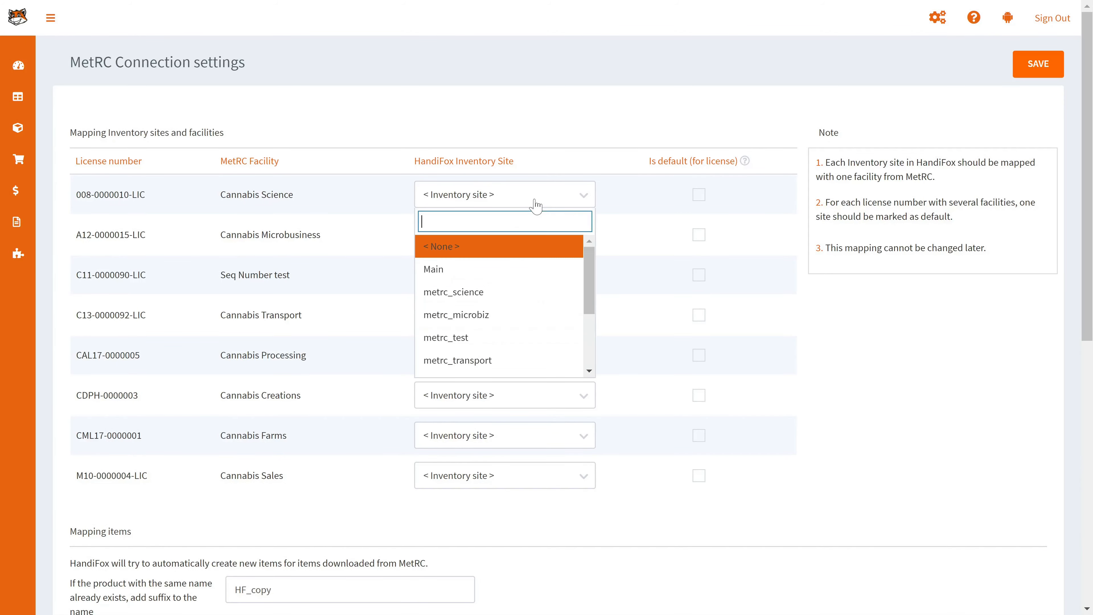
pyautogui.click(494, 304)
pyautogui.click(525, 235)
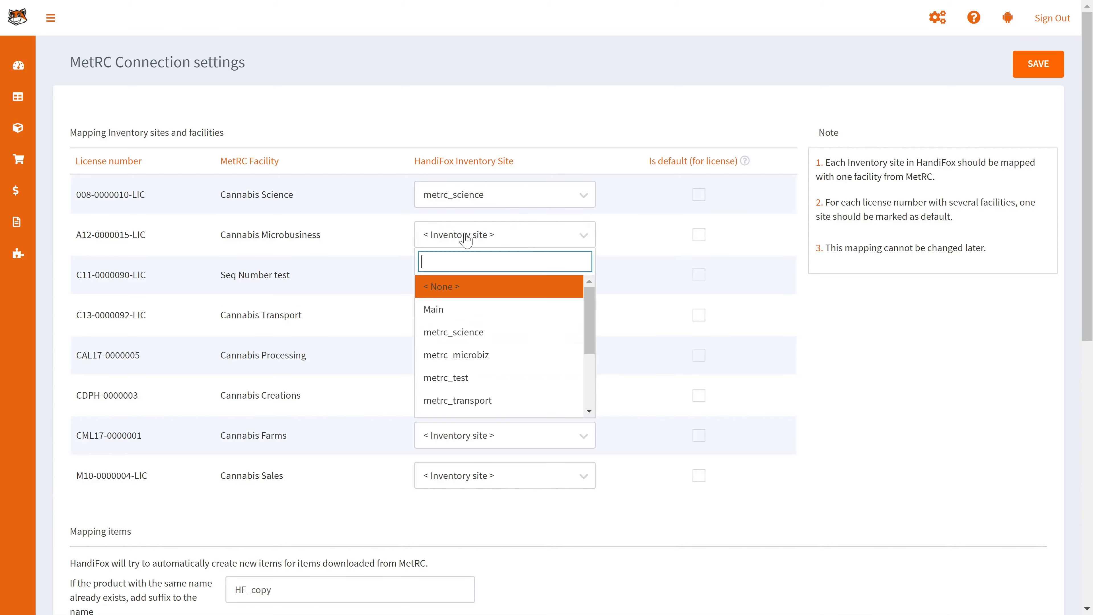
pyautogui.click(446, 355)
pyautogui.click(450, 282)
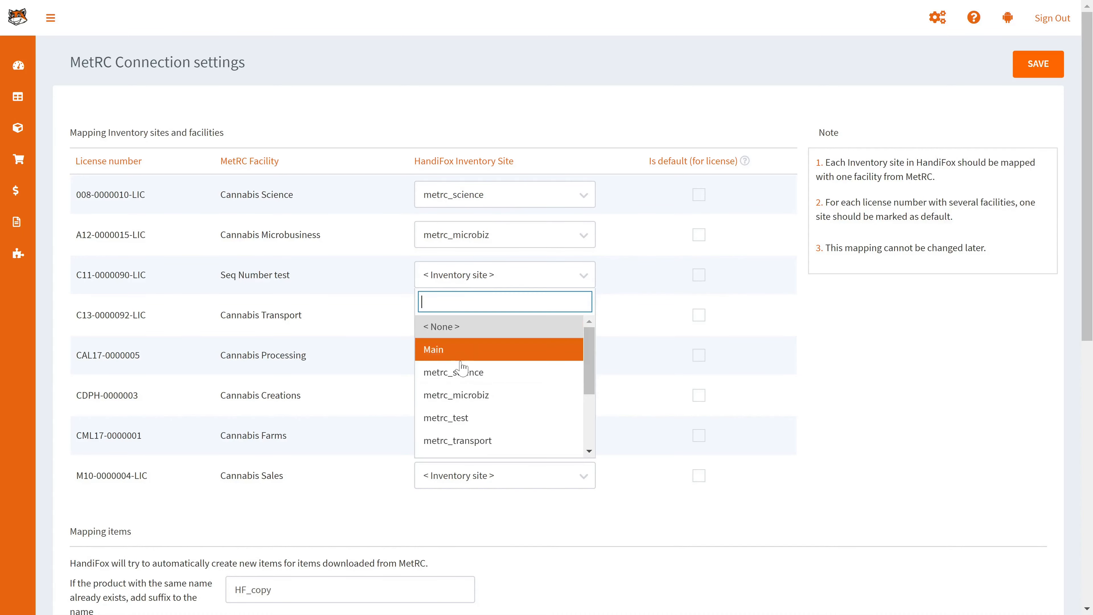
pyautogui.click(456, 415)
pyautogui.click(473, 314)
pyautogui.click(469, 474)
# Map Cannabis Processing to metrc_processing, Cannabis Creations to metrc_creations, Cannabis Farms to metrc_farms, and Cannabis Sales to metrc_sales
pyautogui.click(488, 357)
pyautogui.click(490, 435)
pyautogui.click(488, 395)
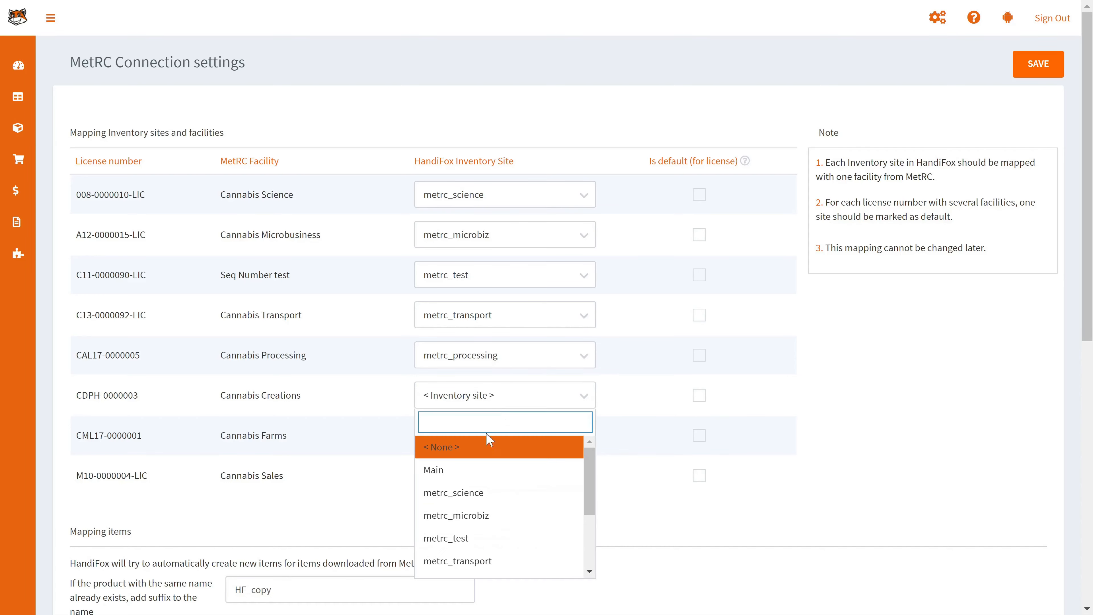
pyautogui.click(488, 444)
pyautogui.click(485, 437)
pyautogui.click(509, 374)
pyautogui.click(495, 475)
pyautogui.click(487, 428)
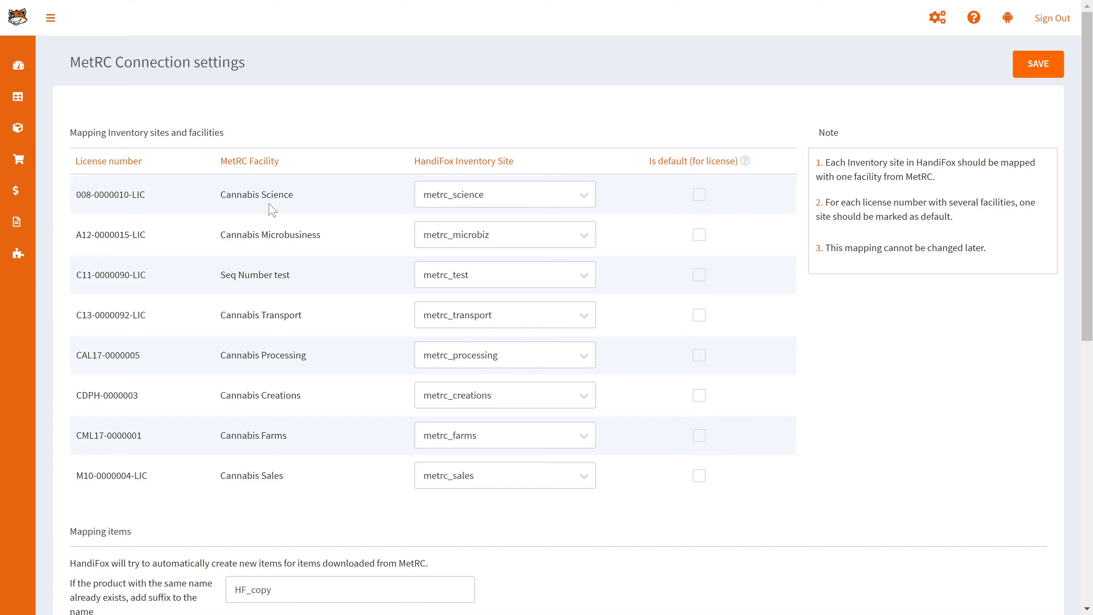
# Mark all eight mapped inventory sites, from metrc_science to metrc_sales, as default for their licenses
pyautogui.click(700, 197)
pyautogui.click(699, 235)
pyautogui.click(700, 275)
pyautogui.click(700, 315)
pyautogui.click(699, 355)
pyautogui.click(700, 394)
pyautogui.click(700, 436)
pyautogui.click(700, 475)
pyautogui.moveTo(72, 237); pyautogui.dragTo(324, 231)
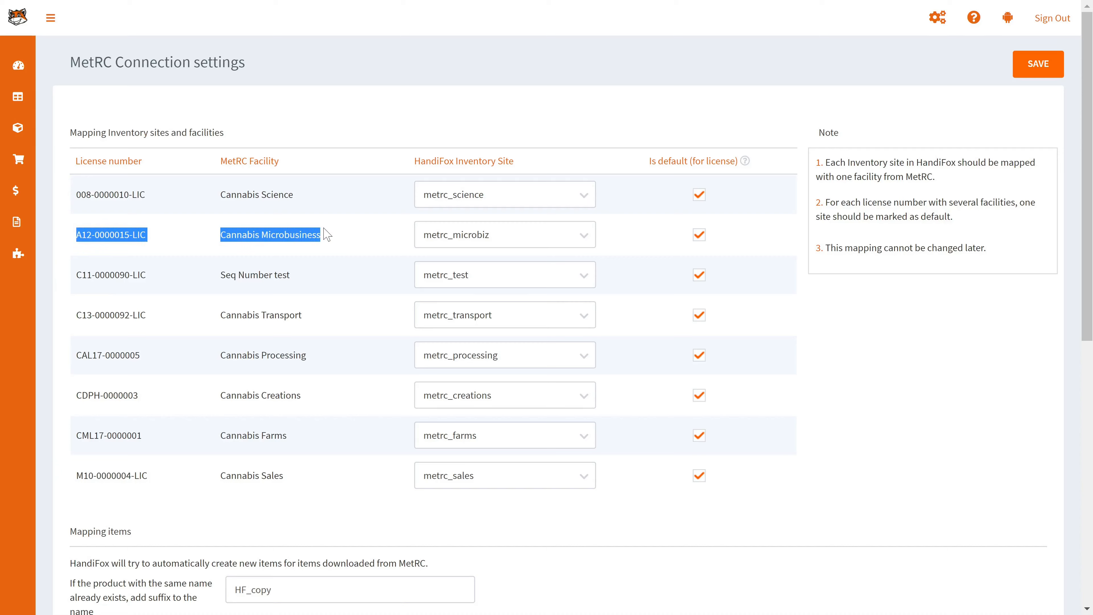
pyautogui.click(781, 274)
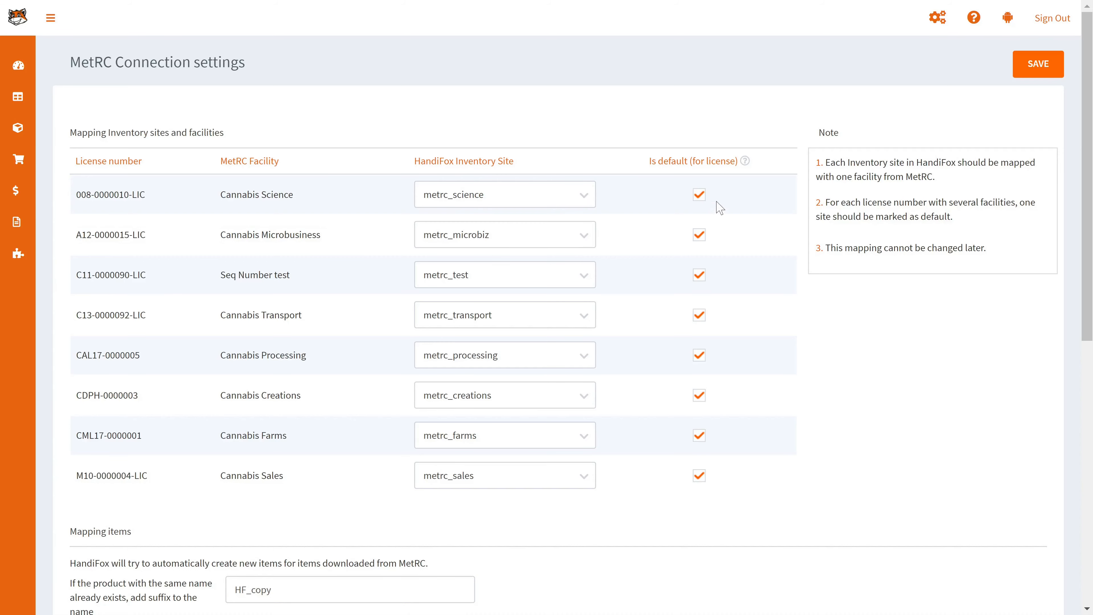
pyautogui.click(699, 194)
pyautogui.click(699, 276)
pyautogui.click(699, 195)
pyautogui.click(699, 275)
# Examine the item mapping setting for the suffix added to products whose name already exists
pyautogui.scroll(-1, 576, 262)
pyautogui.scroll(-8, 577, 268)
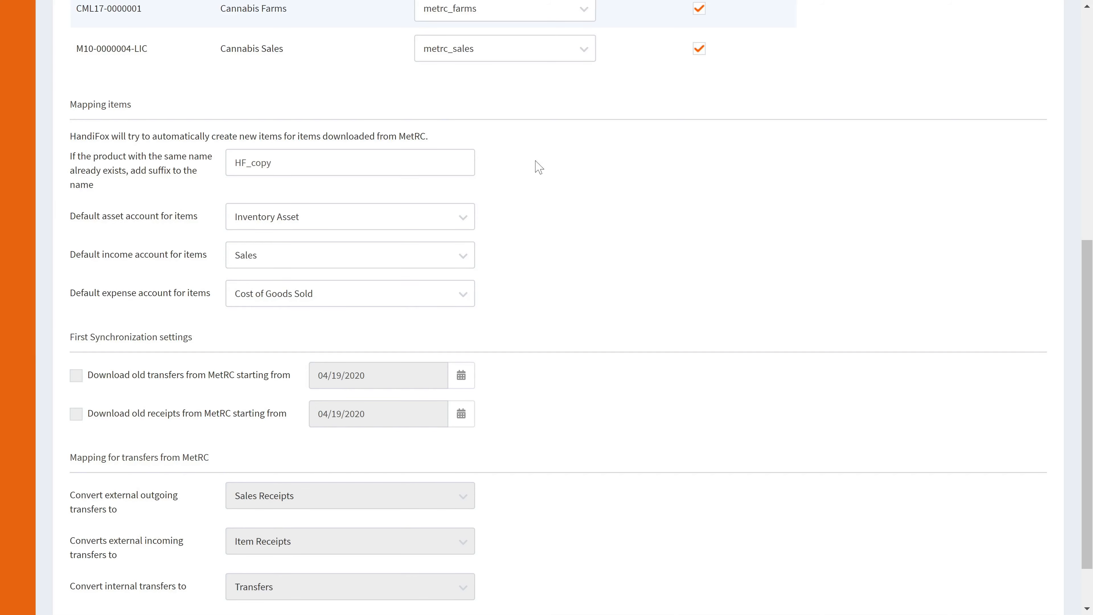
pyautogui.click(275, 163)
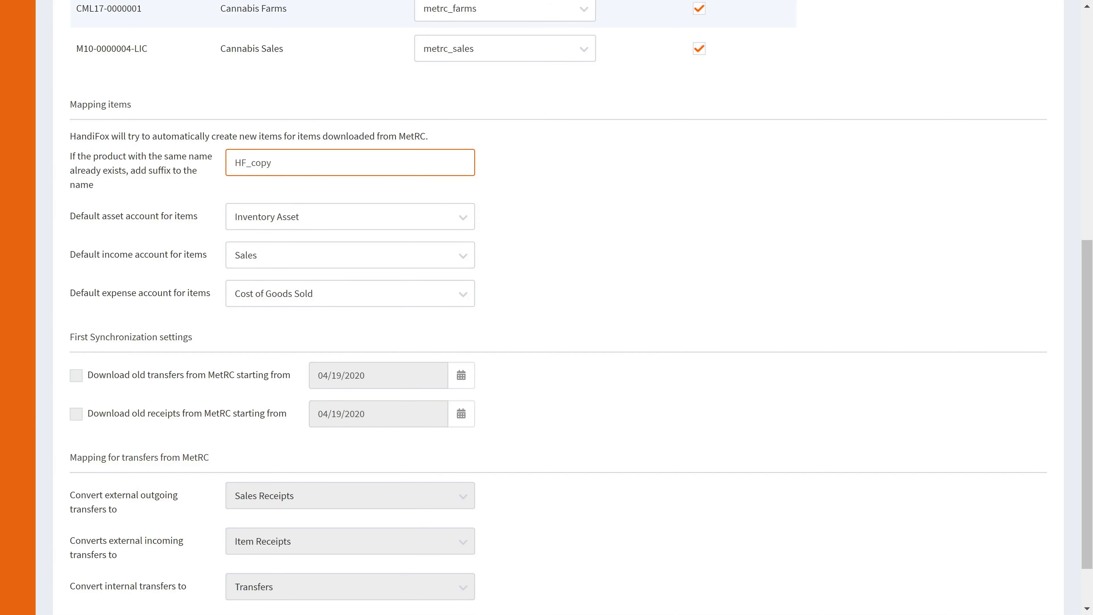
pyautogui.hotkey('ctrl', 'a')
pyautogui.click(275, 163)
pyautogui.click(586, 173)
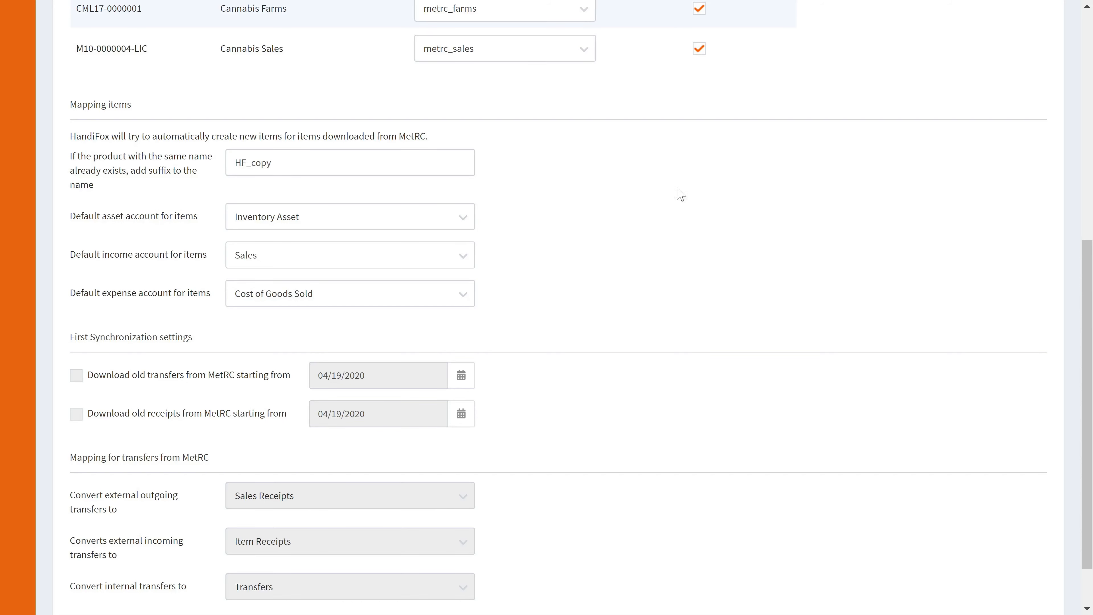
pyautogui.click(431, 163)
pyautogui.click(469, 169)
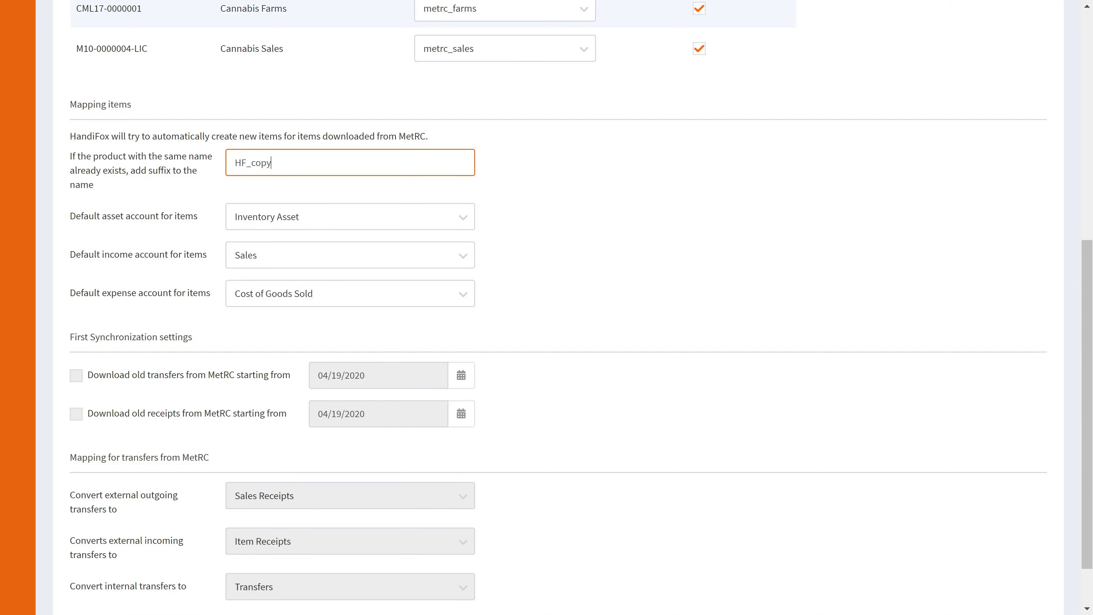
# Examine the item mapping suffix, default accounts, first synchronization options and the mapping for transfers from MetRC
pyautogui.doubleClick(297, 165)
pyautogui.click(327, 164)
pyautogui.click(671, 196)
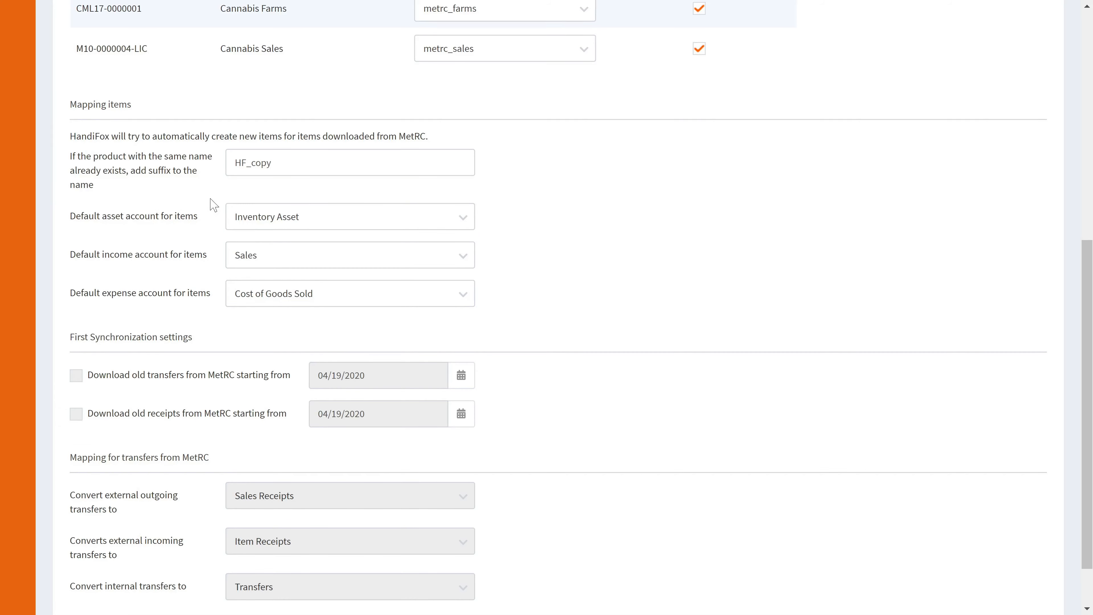
pyautogui.scroll(-2, 210, 207)
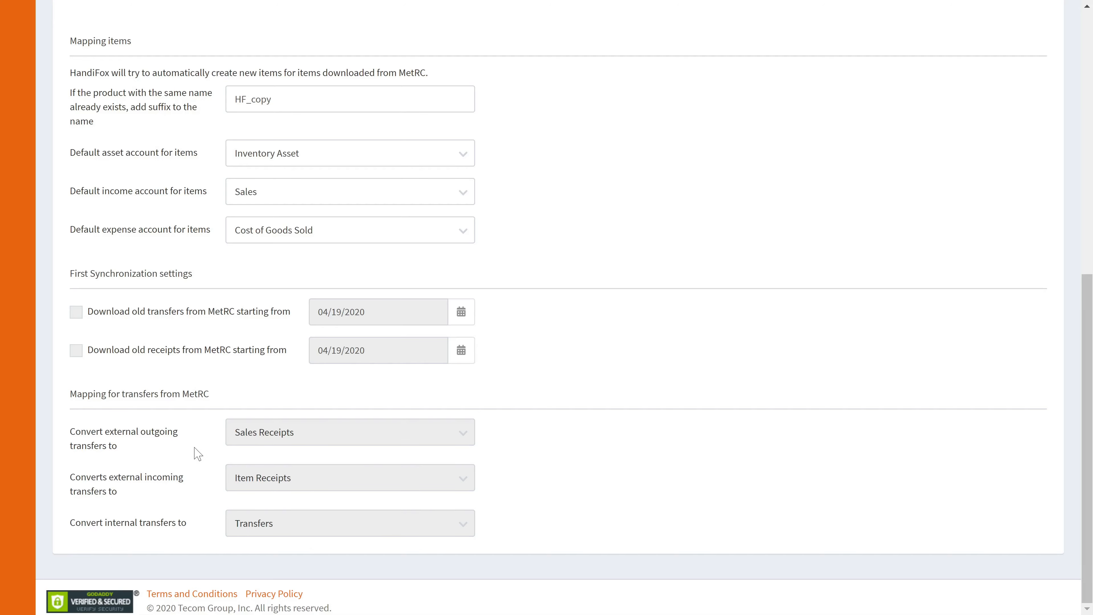
pyautogui.scroll(6, 196, 452)
pyautogui.scroll(-6, 195, 452)
pyautogui.scroll(3, 151, 463)
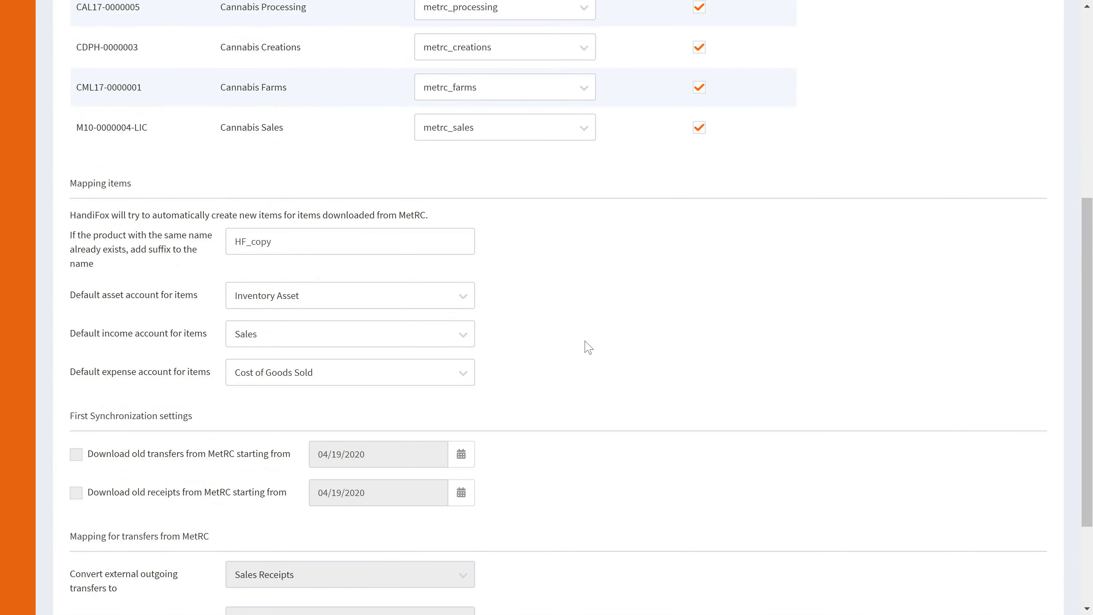
pyautogui.scroll(3, 586, 346)
pyautogui.scroll(-7, 469, 415)
pyautogui.scroll(2, 695, 402)
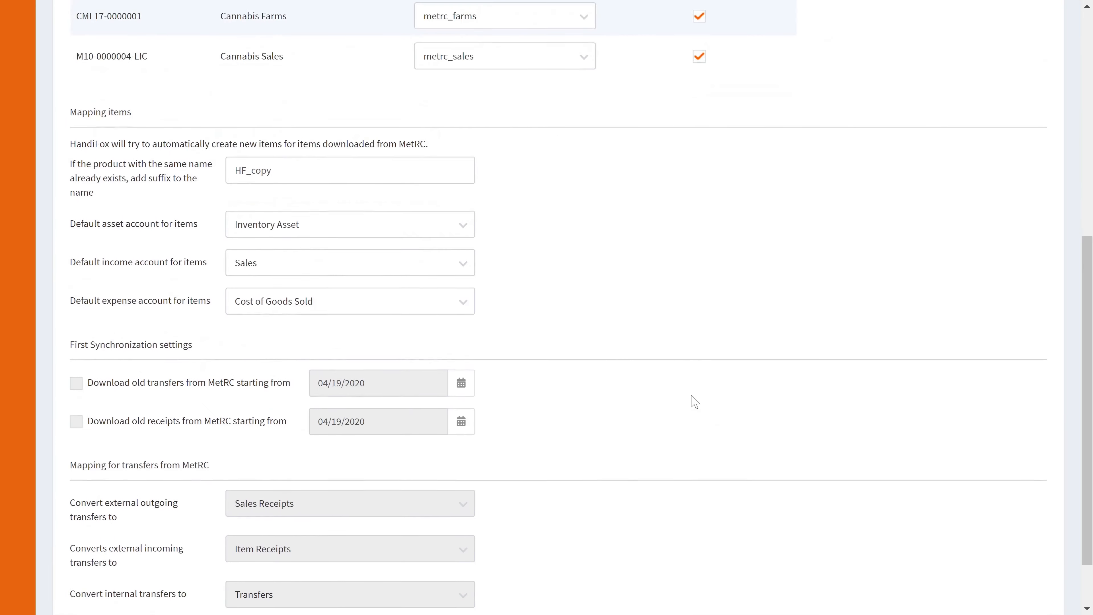
# Check the inventory site mappings once more and save the MetRC connection settings
pyautogui.scroll(10, 694, 401)
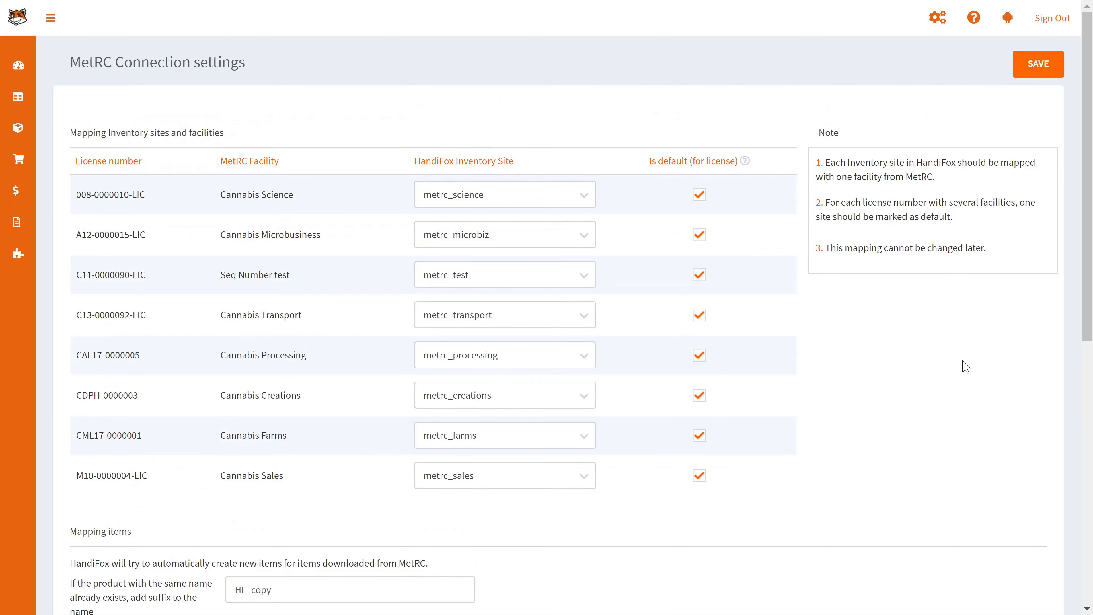
pyautogui.scroll(-12, 934, 374)
pyautogui.scroll(12, 930, 376)
pyautogui.click(1047, 64)
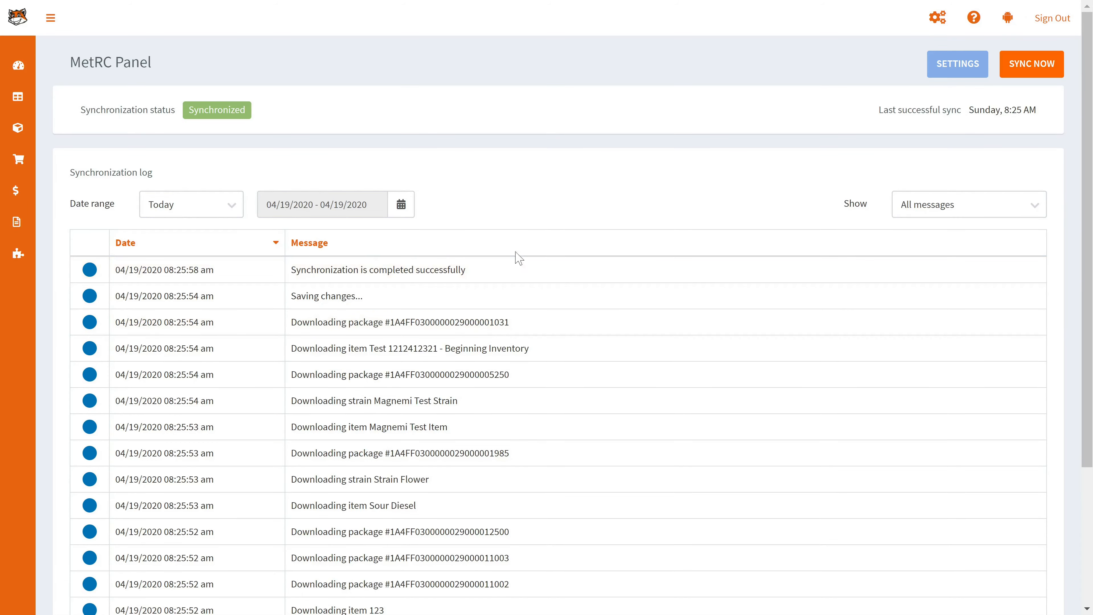
# Review today's synchronization log messages in the MetRC panel
pyautogui.scroll(-4, 666, 327)
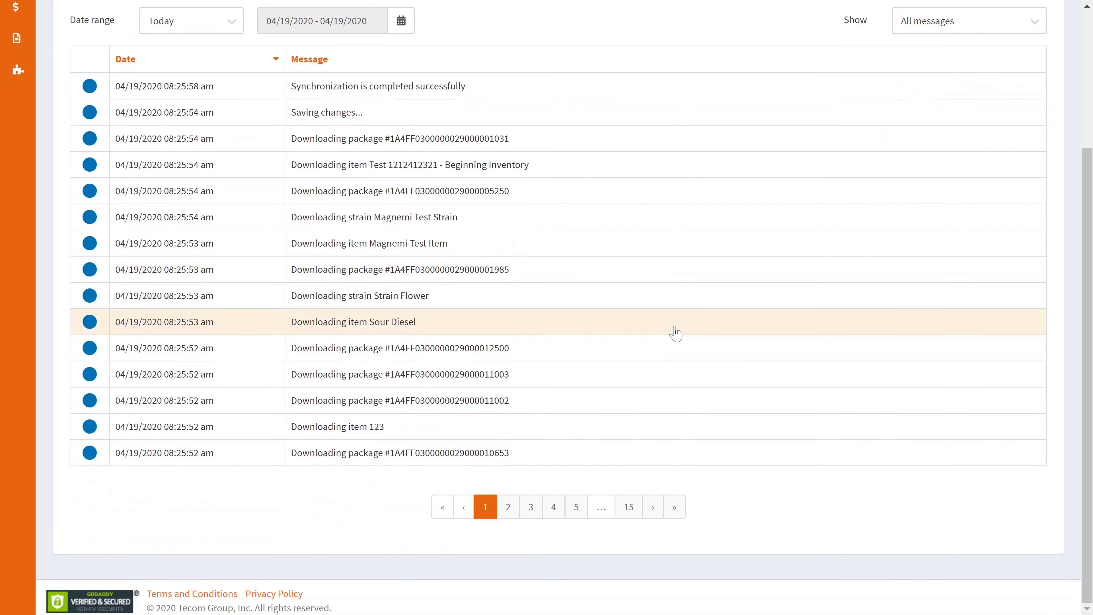
pyautogui.scroll(4, 596, 292)
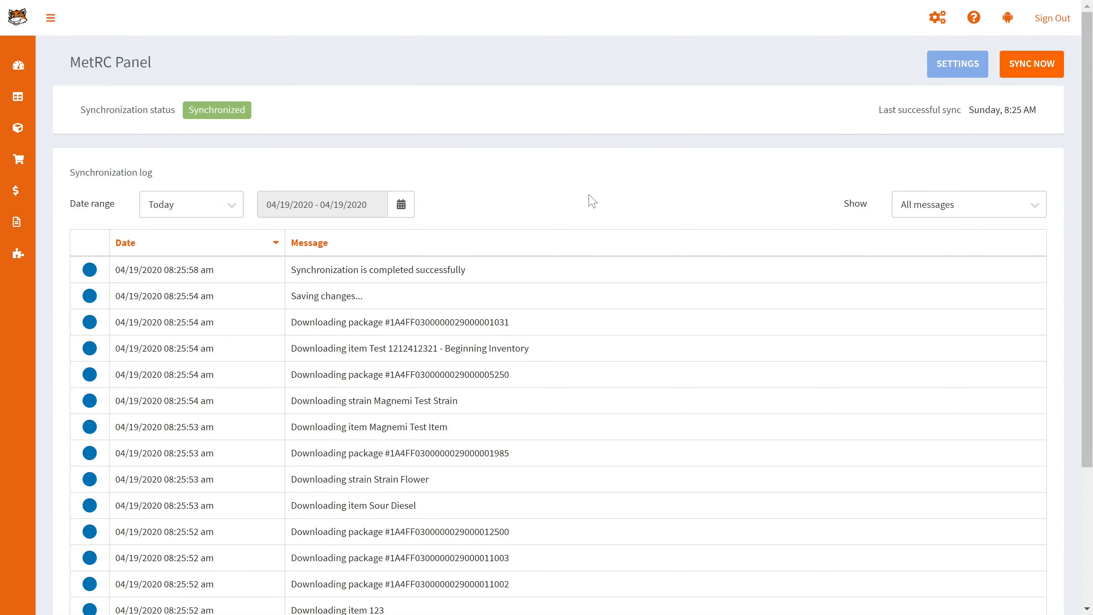
pyautogui.scroll(-4, 561, 142)
pyautogui.scroll(4, 561, 303)
# Reopen the MetRC panel from the list of all add-ons and review its saved connection settings
pyautogui.moveTo(19, 256)
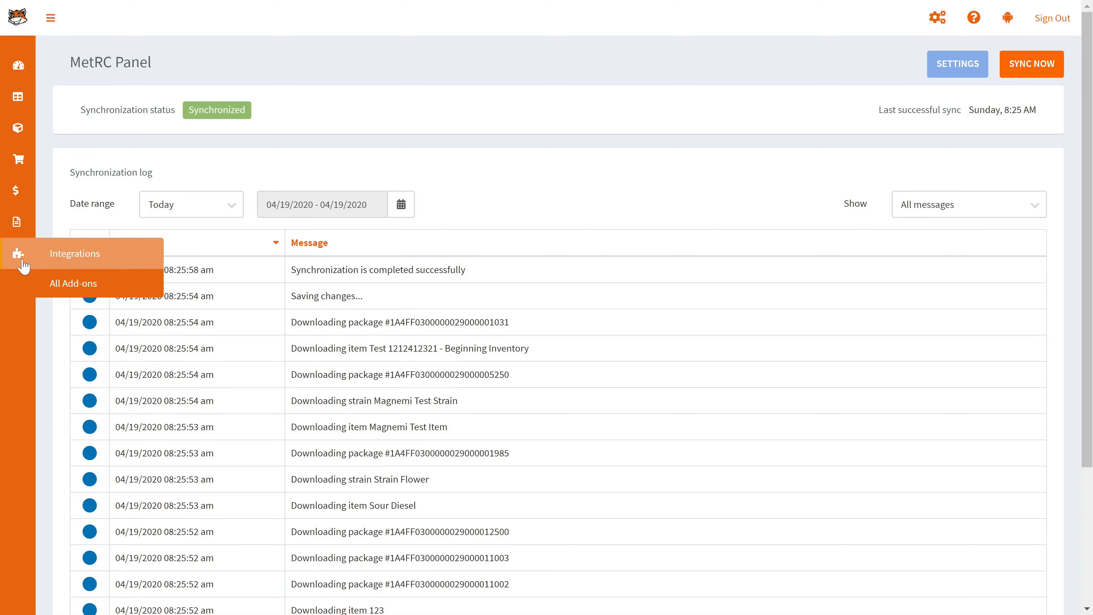
pyautogui.click(69, 284)
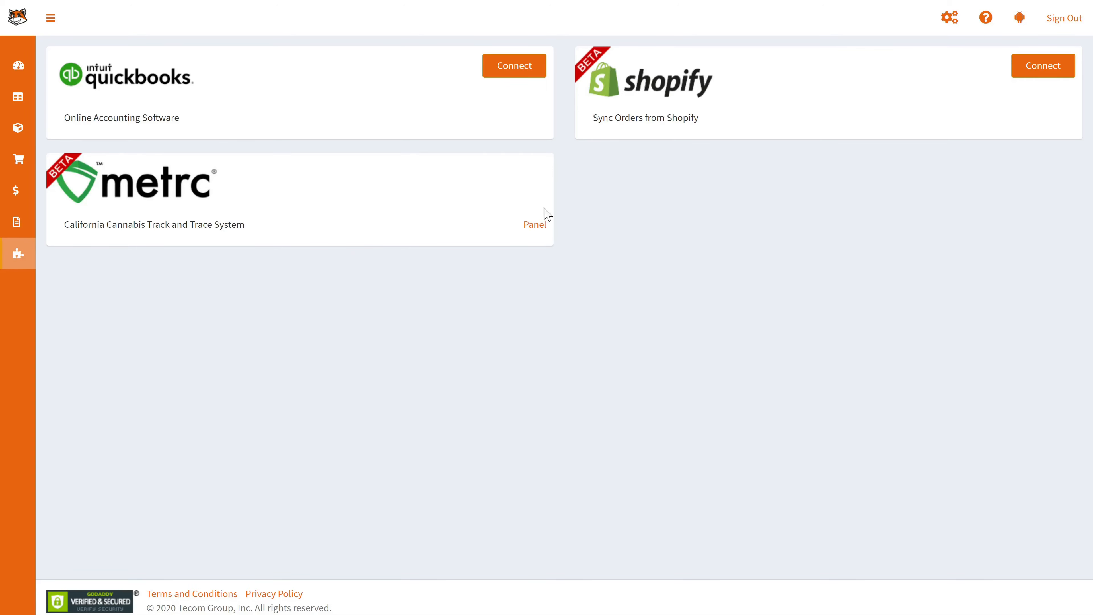
pyautogui.click(538, 231)
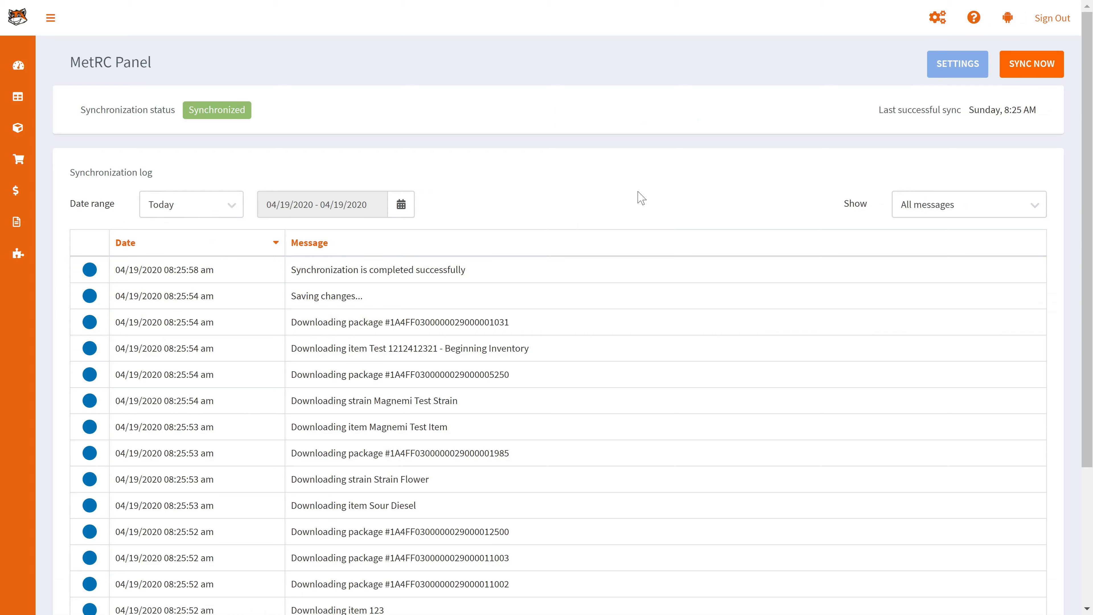
pyautogui.click(947, 73)
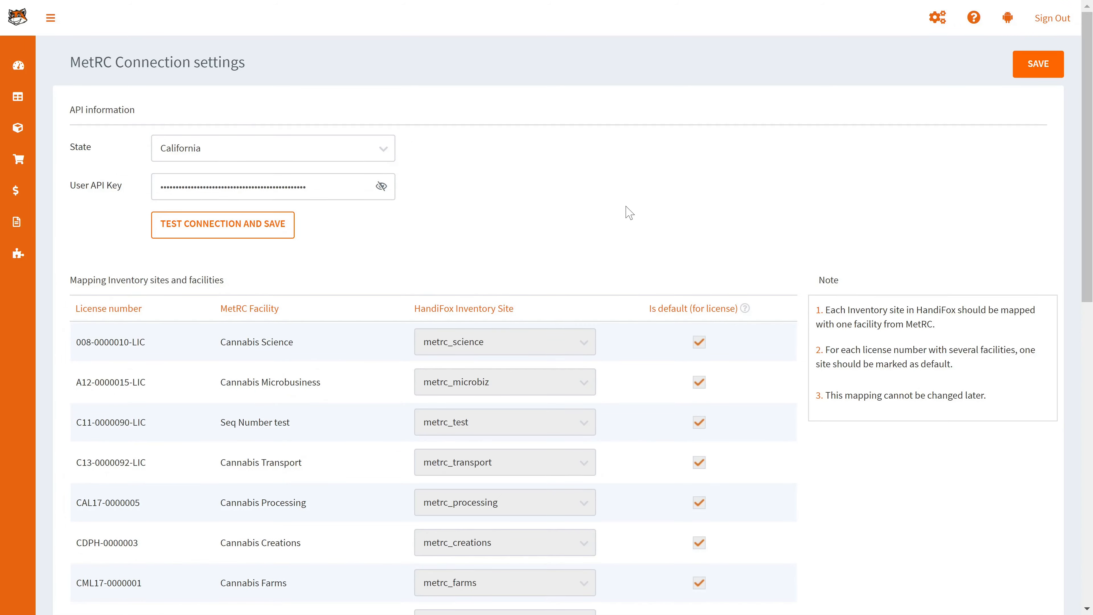
pyautogui.scroll(-3, 614, 185)
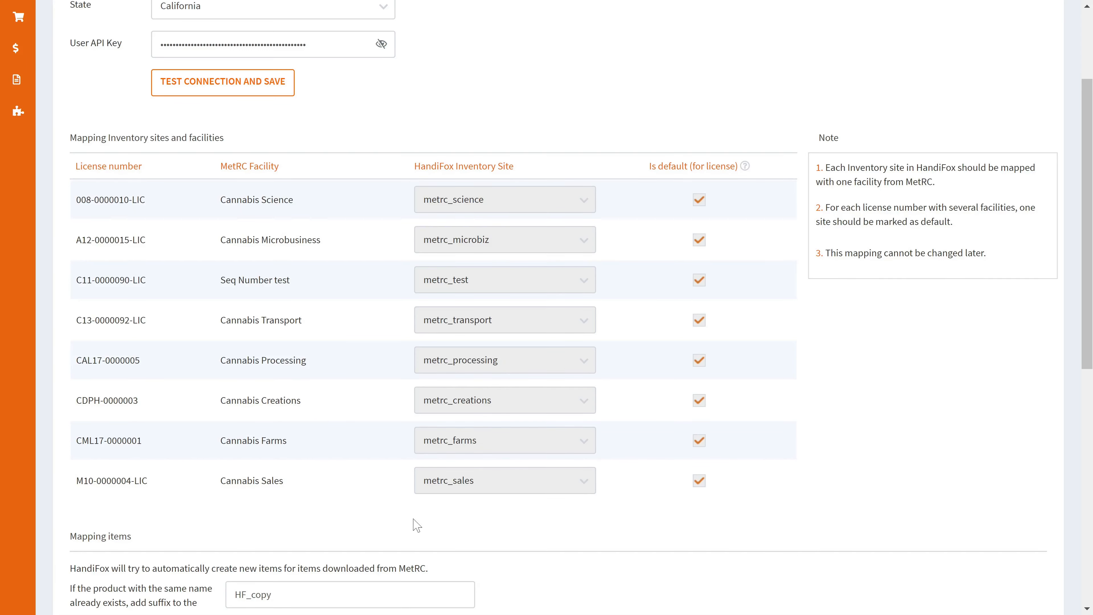
pyautogui.scroll(3, 398, 170)
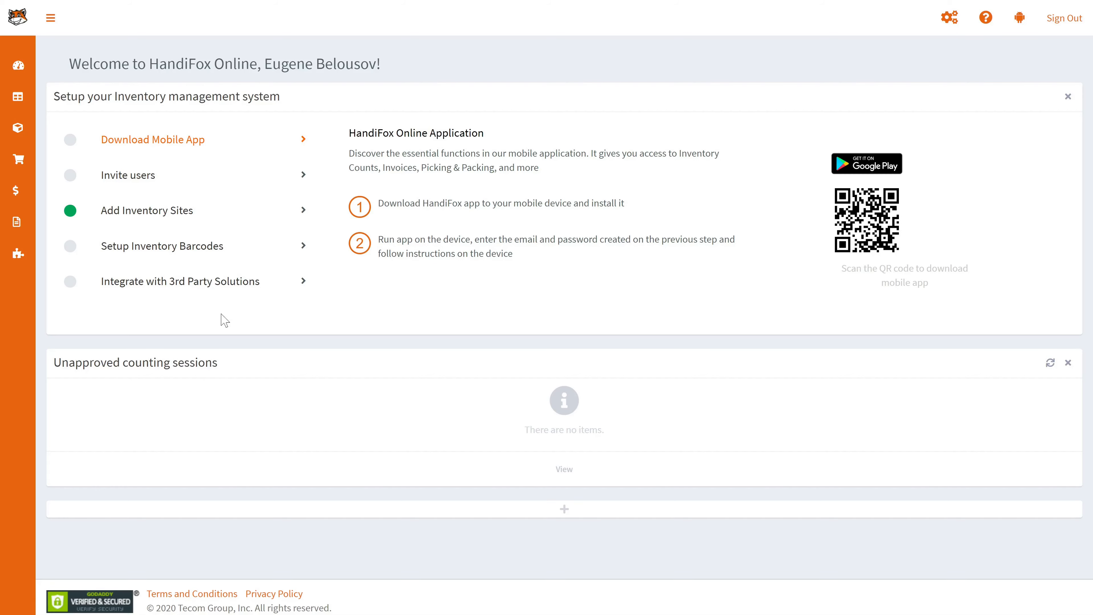
# Open the Sour Diesel item from the item list and review its site quantities, tracking and MetRC information
pyautogui.moveTo(19, 131)
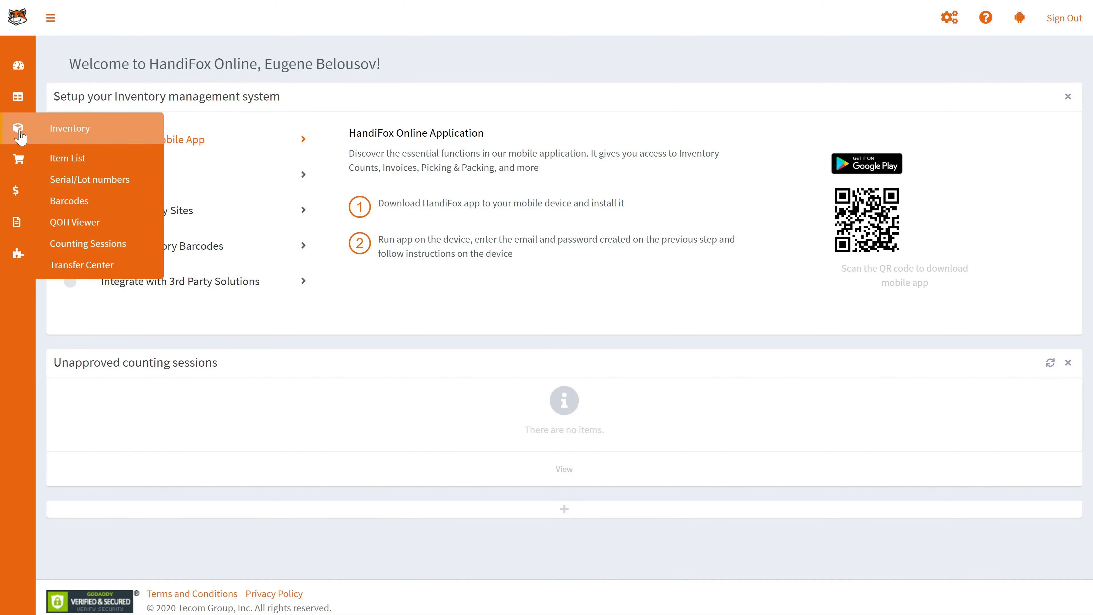
pyautogui.click(61, 156)
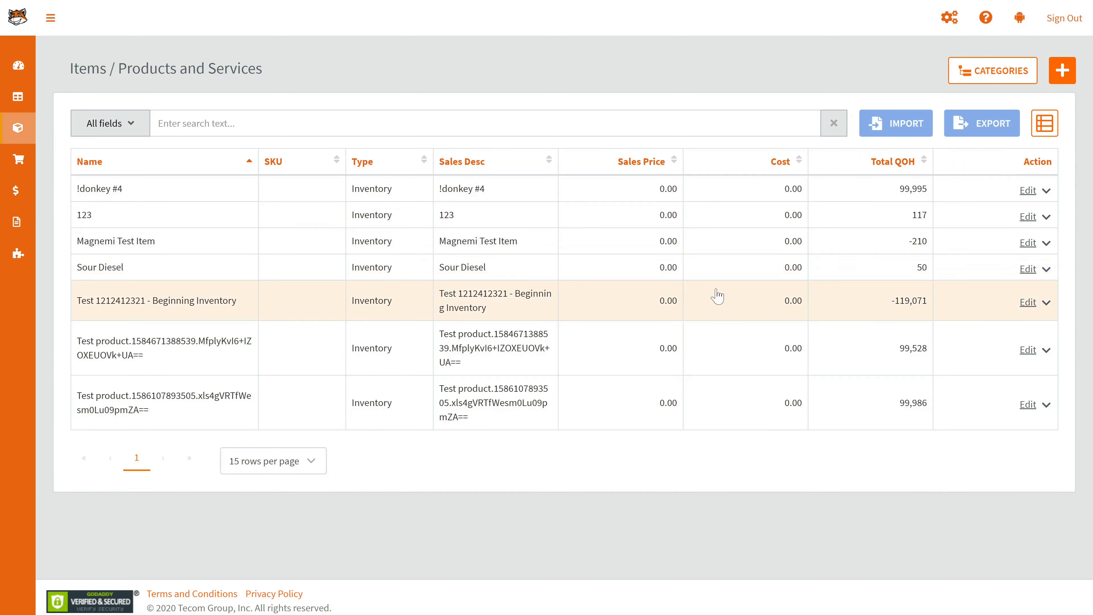
pyautogui.click(1027, 273)
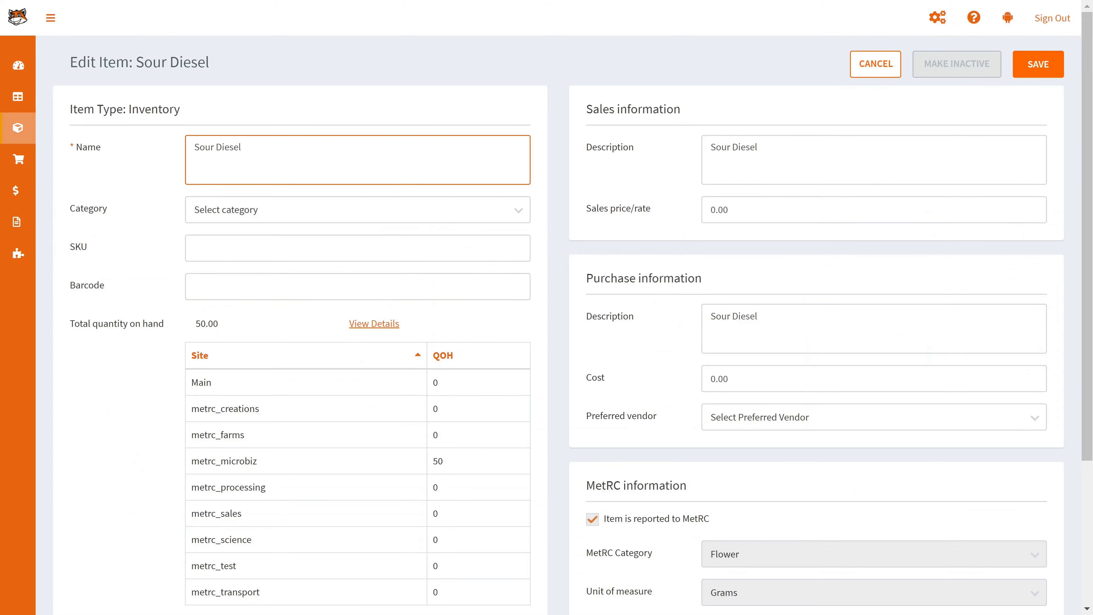
pyautogui.scroll(-5, 615, 345)
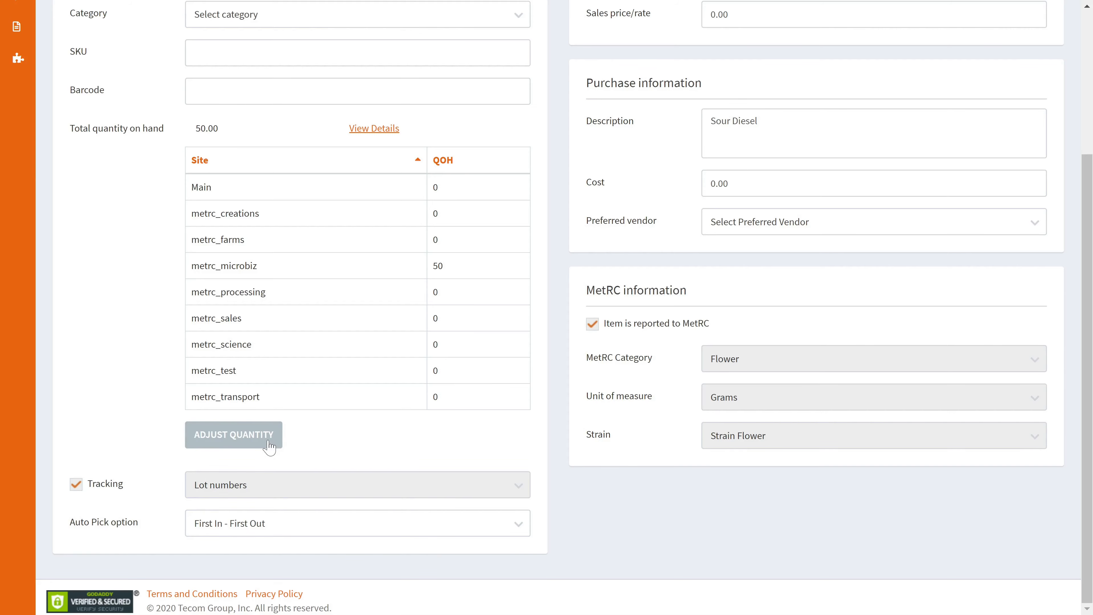
pyautogui.scroll(5, 415, 440)
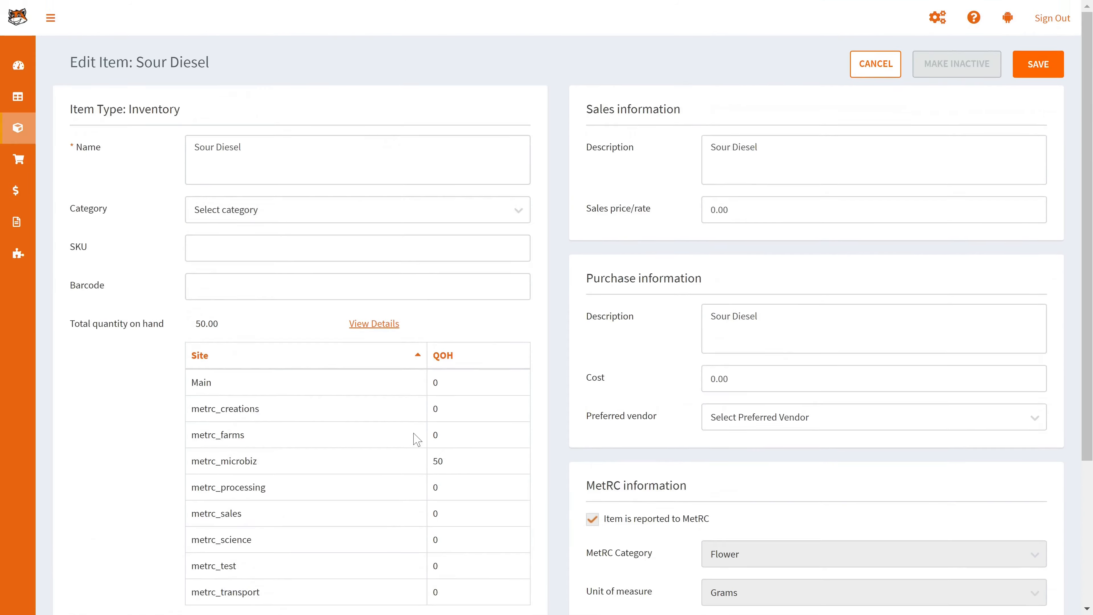
# View the lot numbers and site quantities of Sour Diesel and of !donkey #4
pyautogui.click(429, 434)
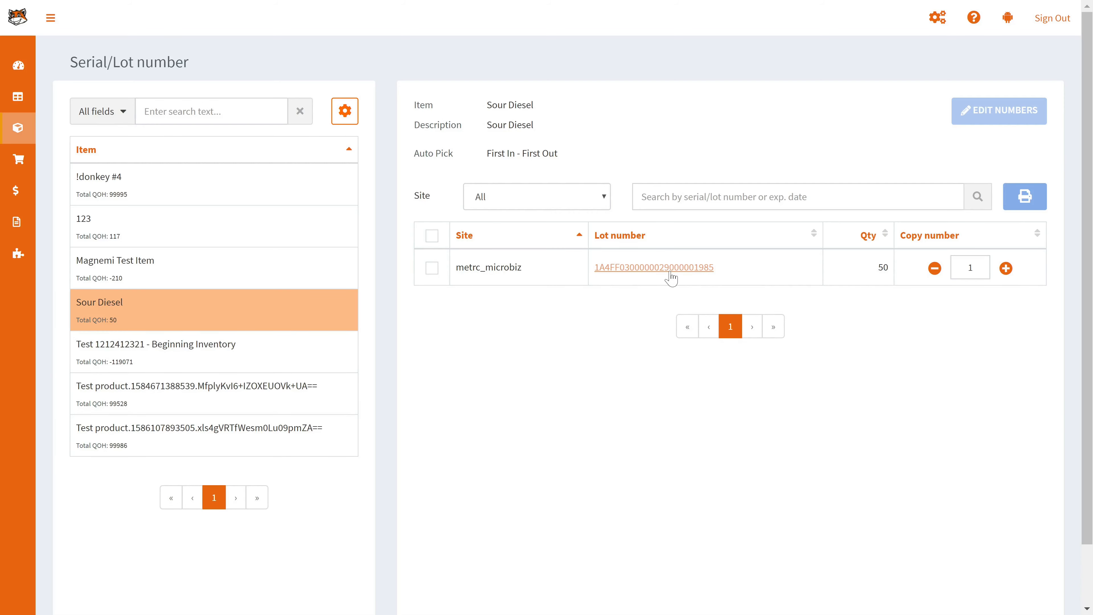
pyautogui.click(176, 275)
pyautogui.click(213, 193)
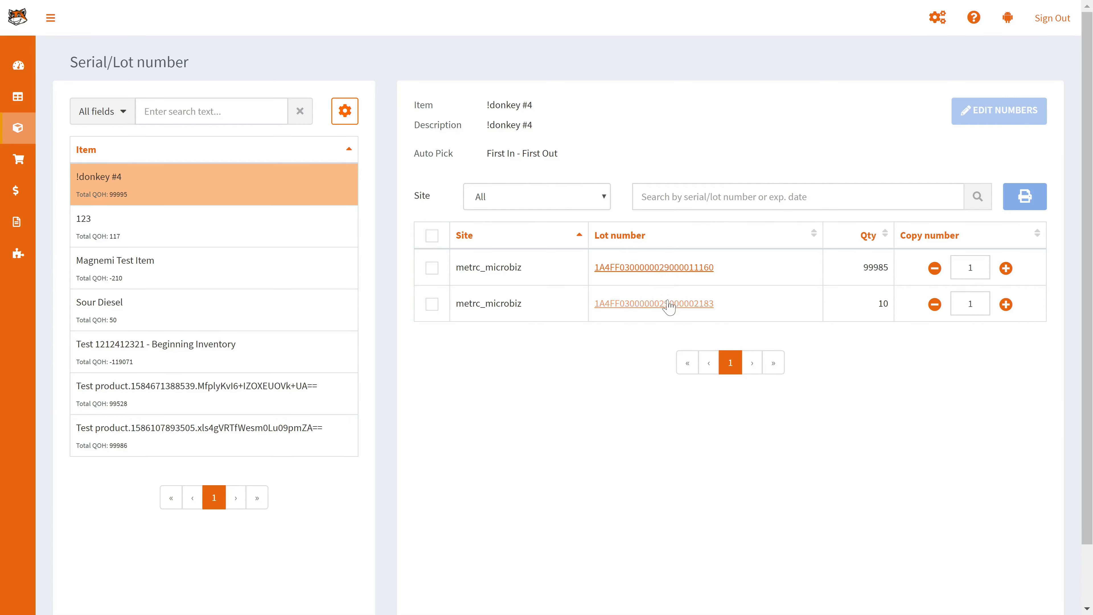
pyautogui.doubleClick(987, 107)
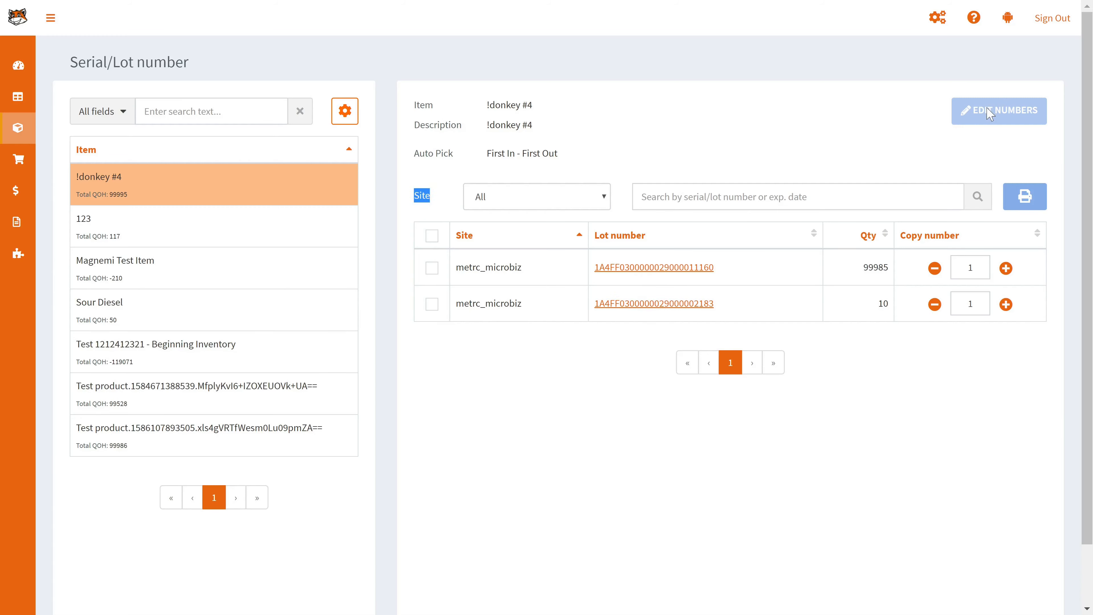
pyautogui.click(925, 127)
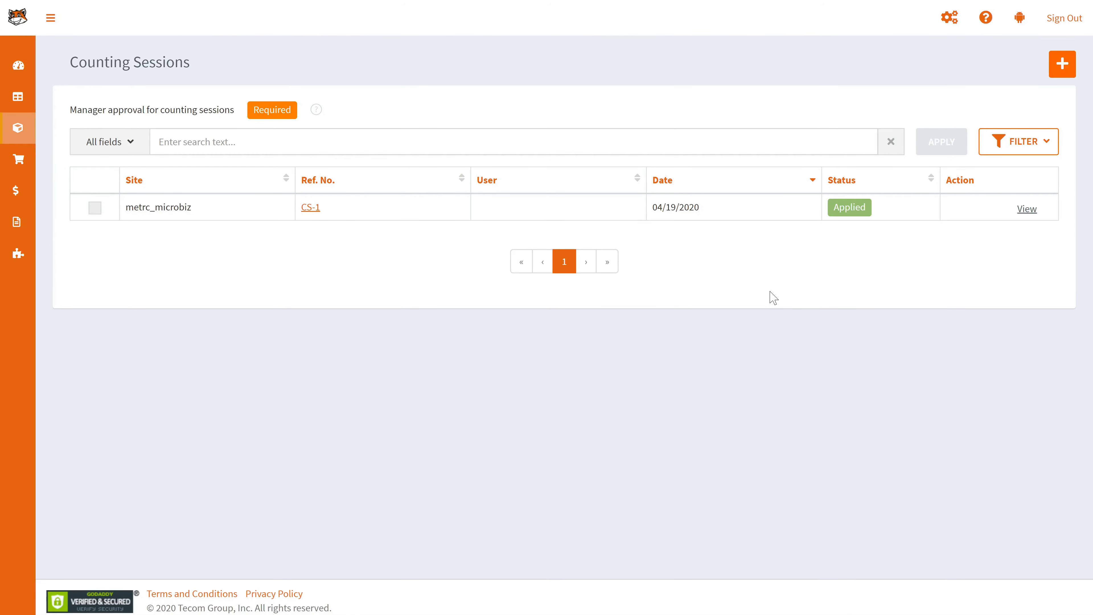
# Start a new Cannabis counting session for the metrc_microbiz inventory site
pyautogui.click(1071, 73)
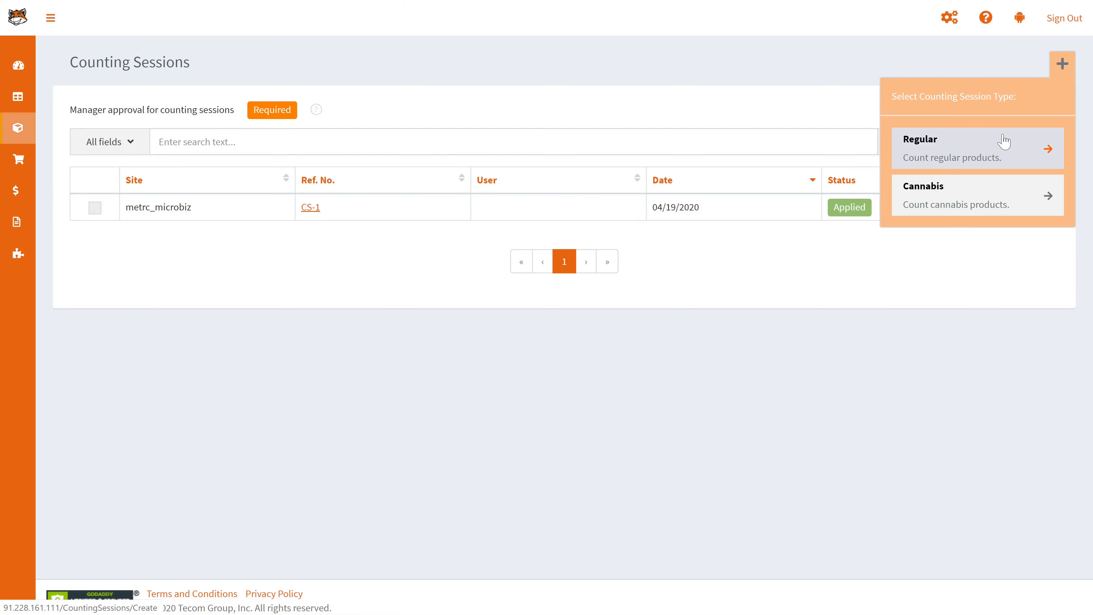
pyautogui.click(1015, 195)
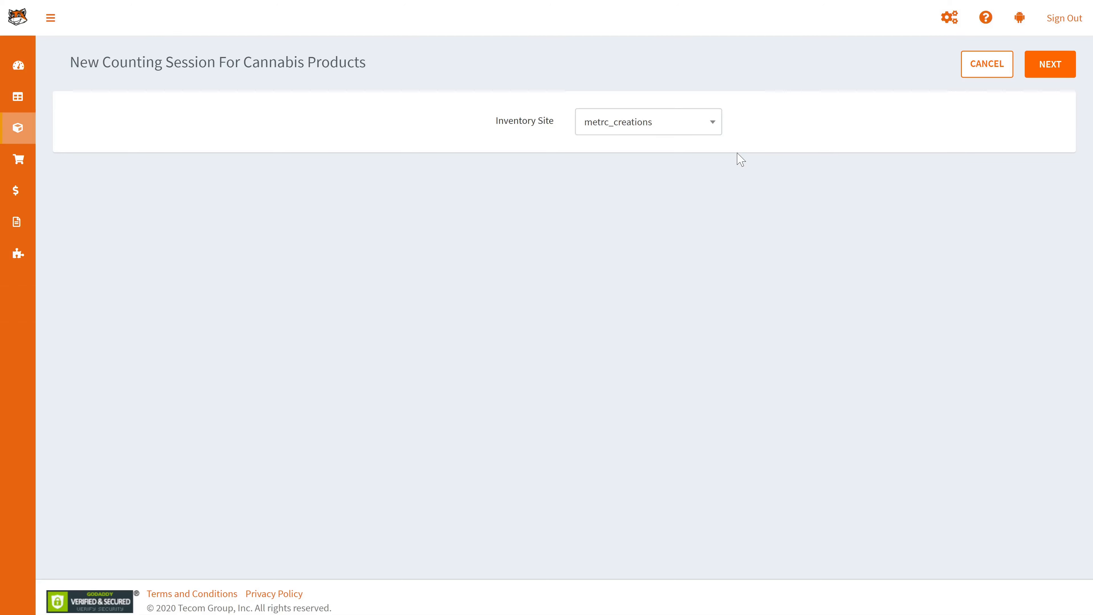
pyautogui.click(709, 128)
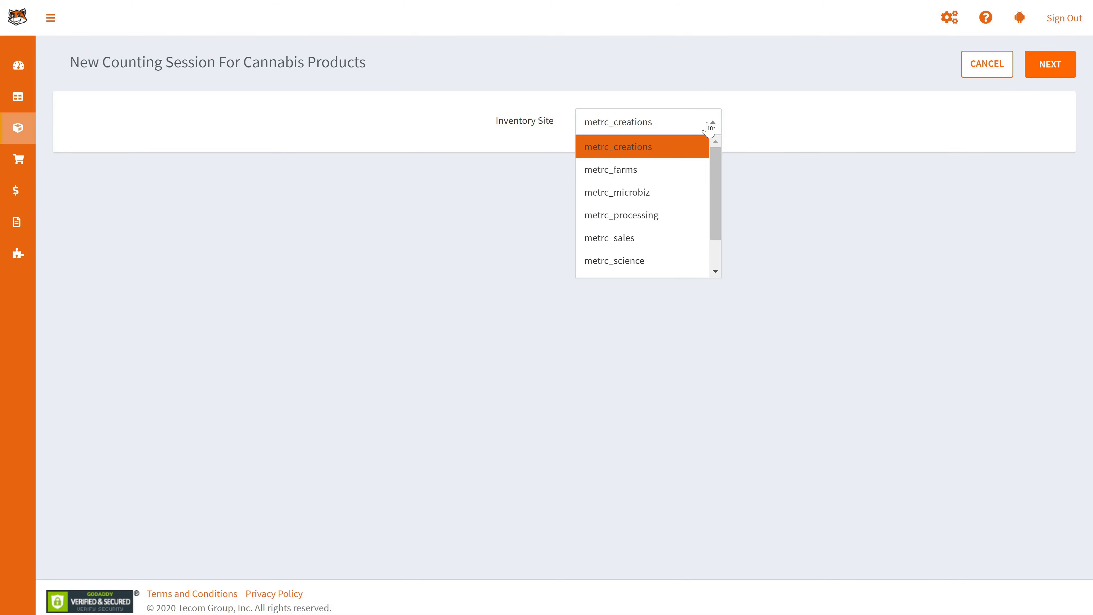
pyautogui.click(640, 198)
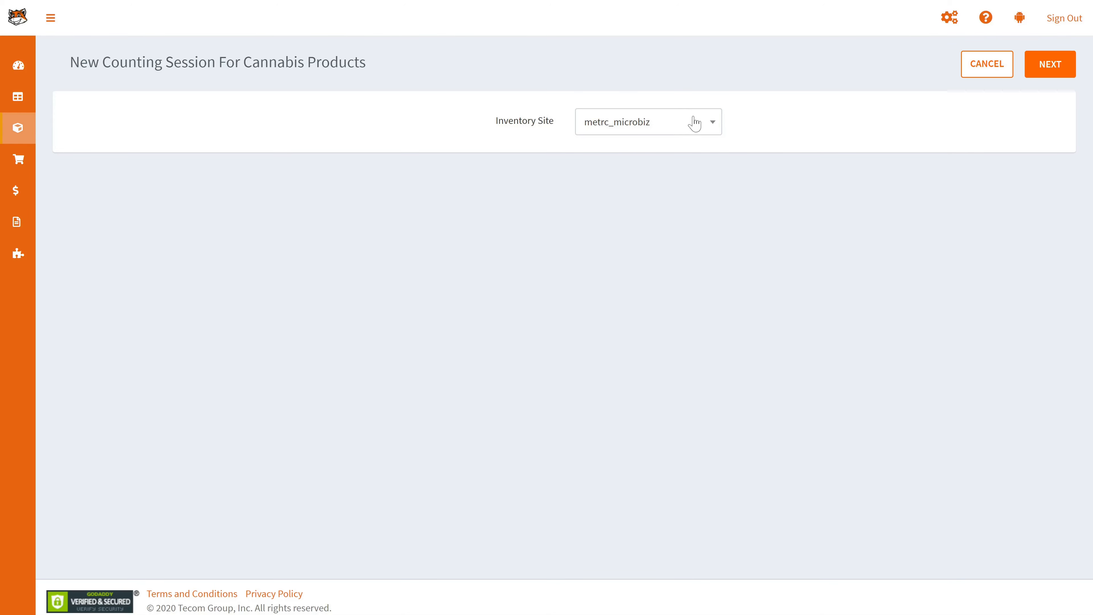
pyautogui.click(1049, 78)
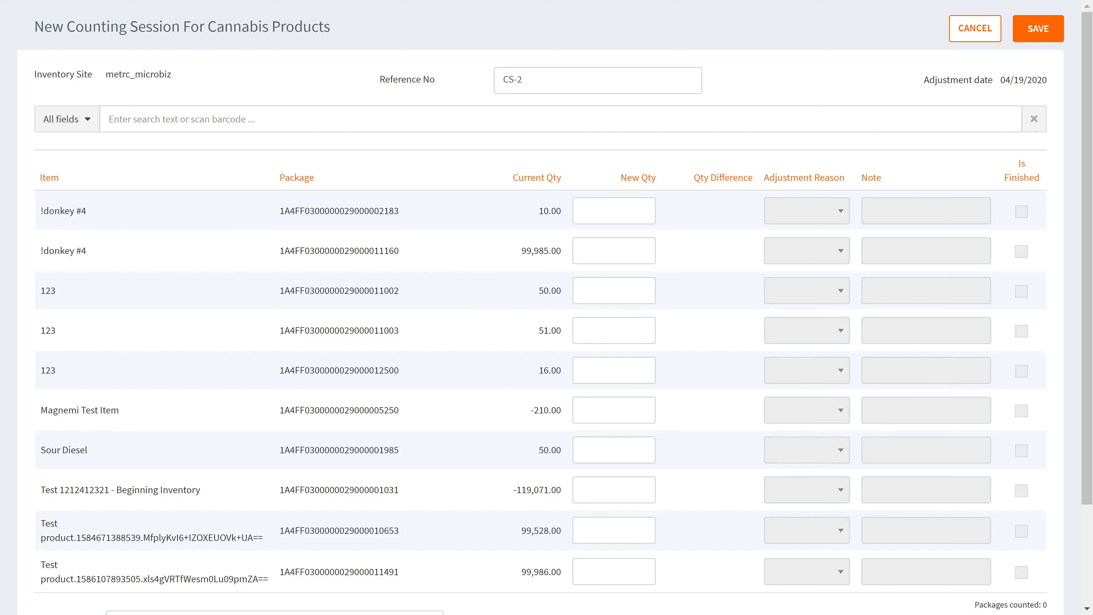
# Set the new quantity of the !donkey #4 package ending in 2183 to 9 with the adjustment reason Display Sample
pyautogui.scroll(-3, 511, 313)
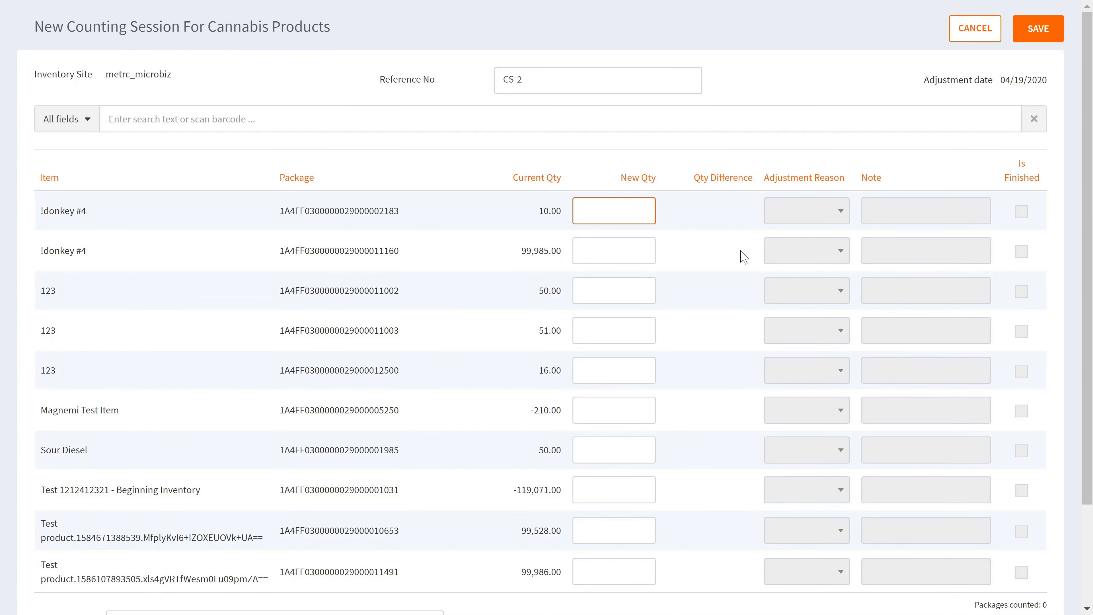
pyautogui.write('09')
pyautogui.click(741, 251)
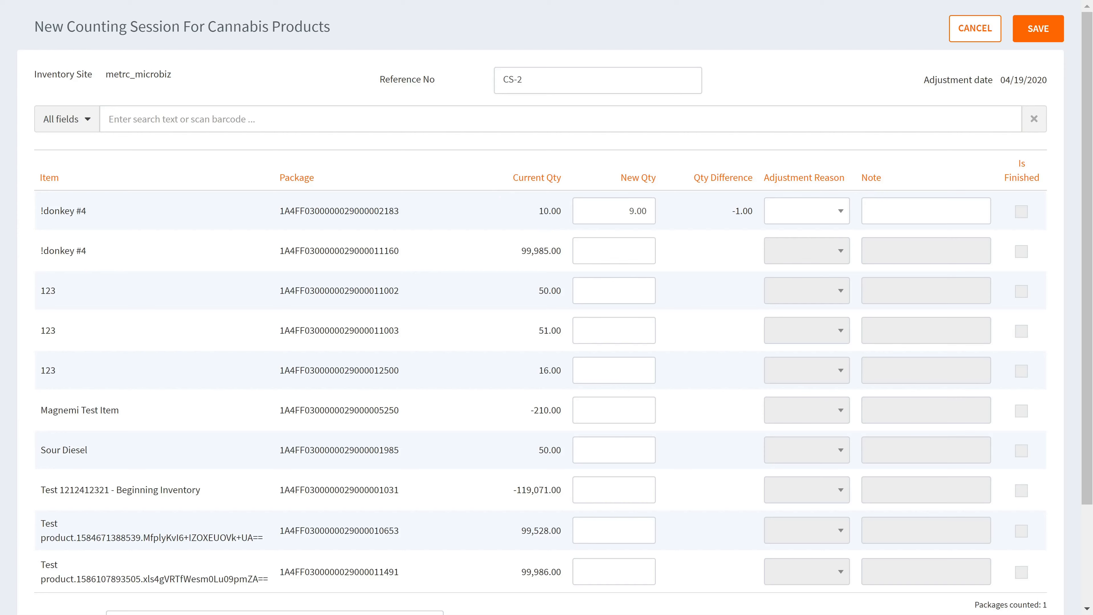
pyautogui.click(835, 218)
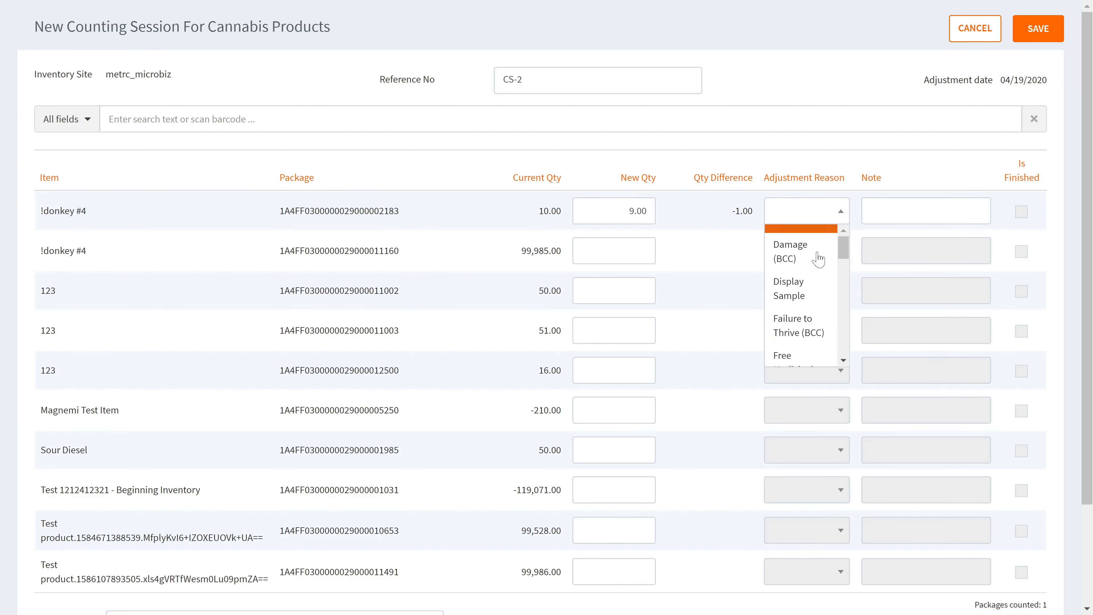
pyautogui.click(799, 287)
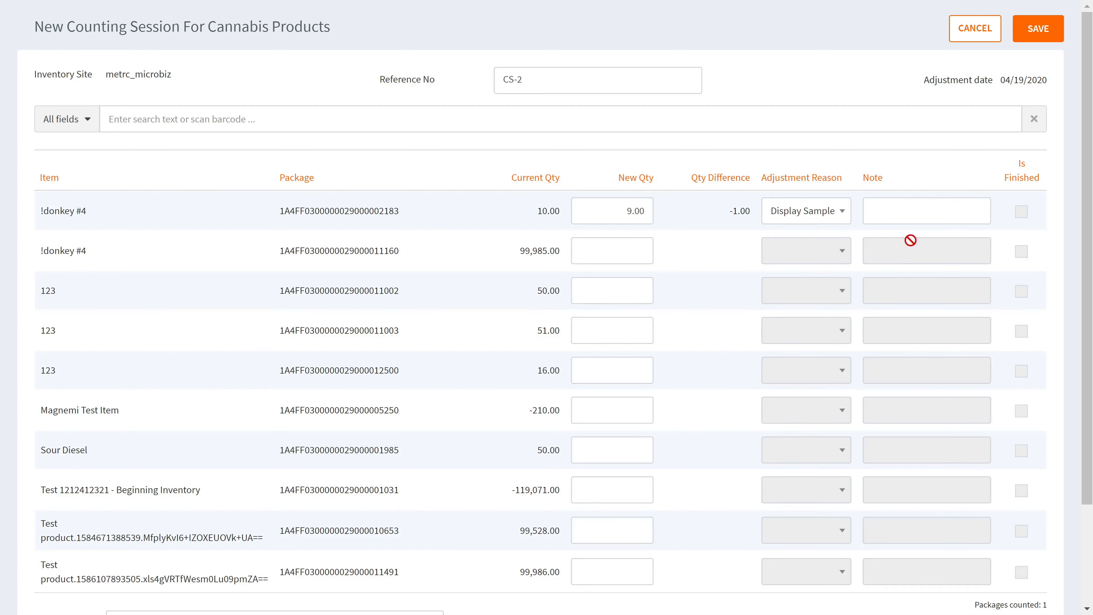
pyautogui.press('Tab')
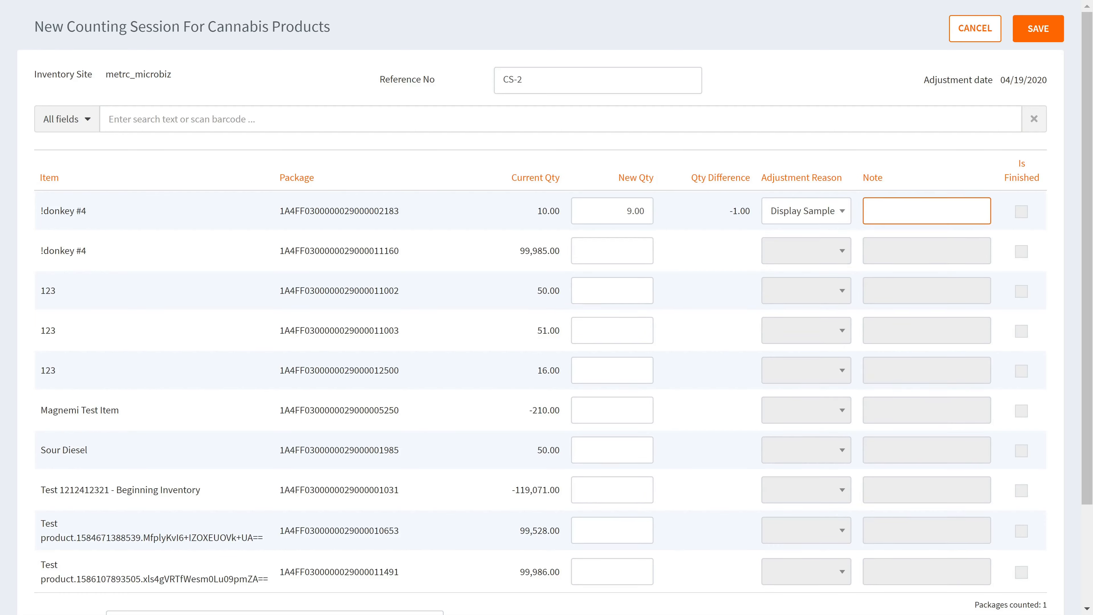